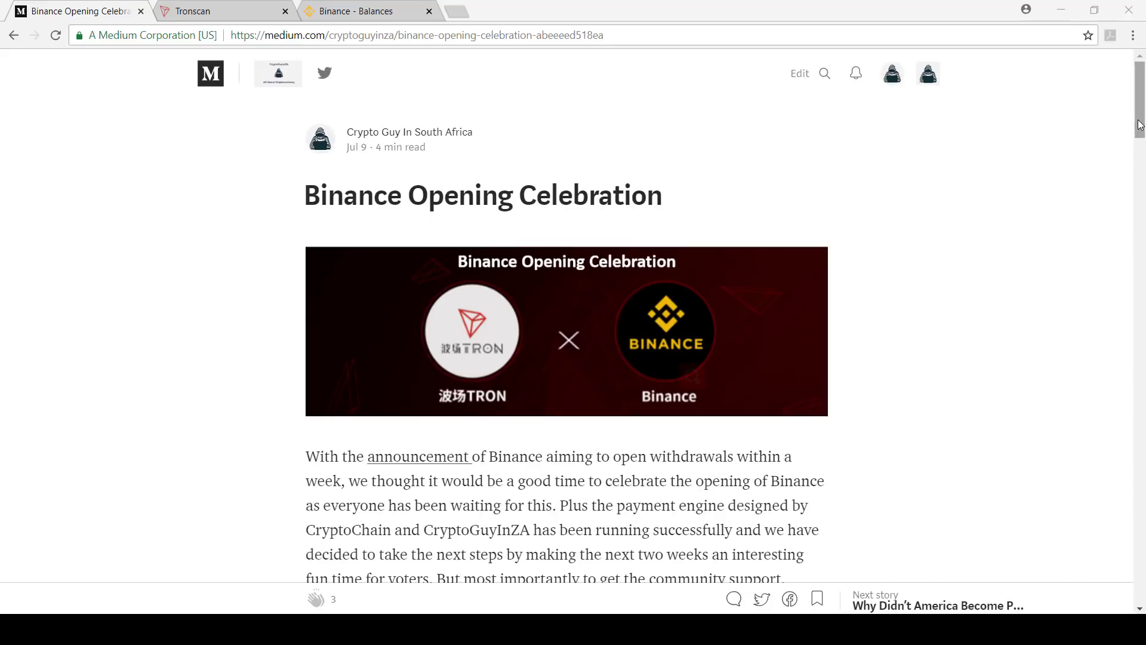
Step: Scroll the Binance Opening Celebration article down to the voter rewards and 6000 TRX prize lists
{"action": "scroll", "coordinate": [1140, 150], "scroll_direction": "down", "scroll_amount": 7}
{"action": "left_click_drag", "start_coordinate": [1143, 173], "coordinate": [1143, 160]}
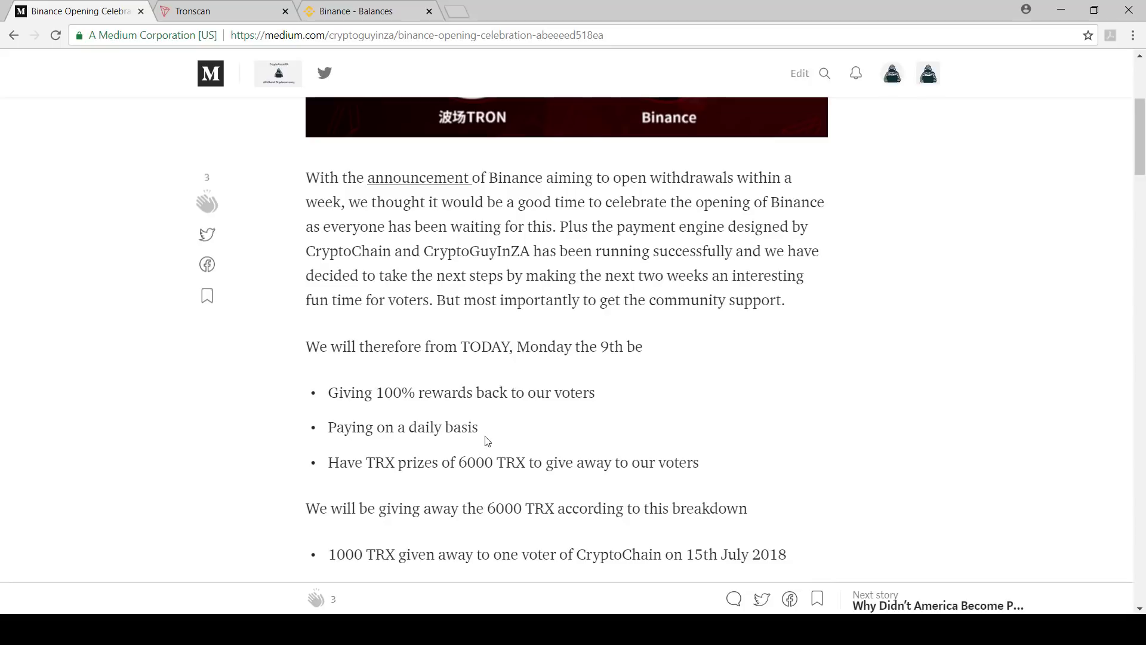
Step: Highlight the 6000 TRX prize total in the third bullet
{"action": "double_click", "coordinate": [463, 463]}
{"action": "left_click_drag", "start_coordinate": [510, 462], "coordinate": [526, 463]}
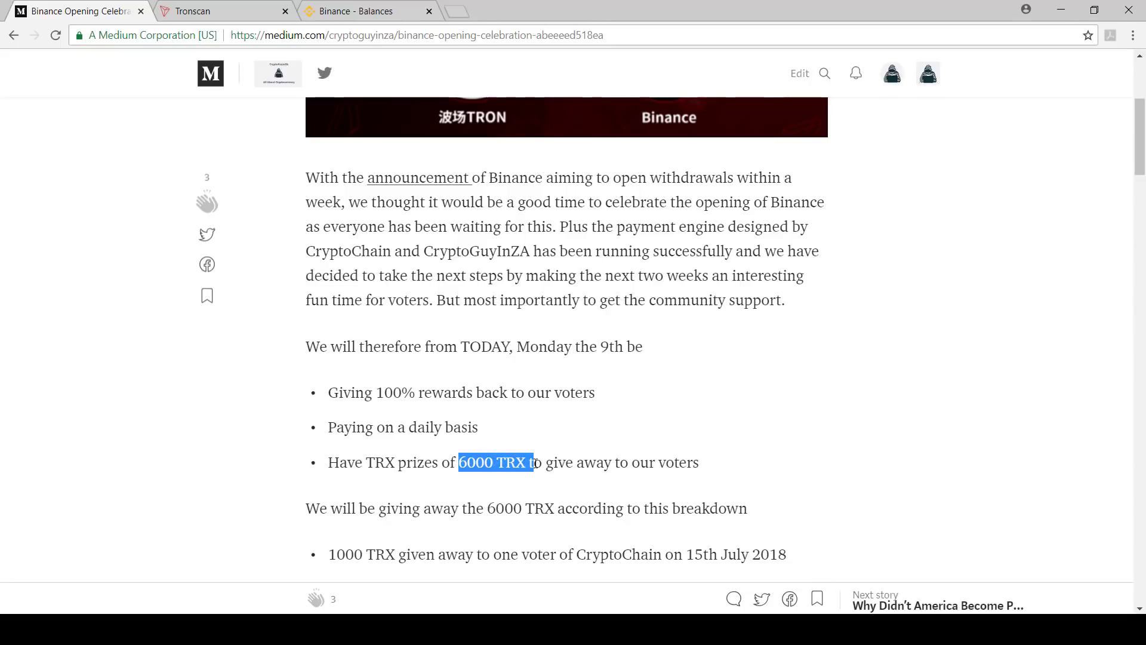
{"action": "left_click", "coordinate": [853, 443]}
{"action": "scroll", "coordinate": [852, 444], "scroll_direction": "down", "scroll_amount": 7}
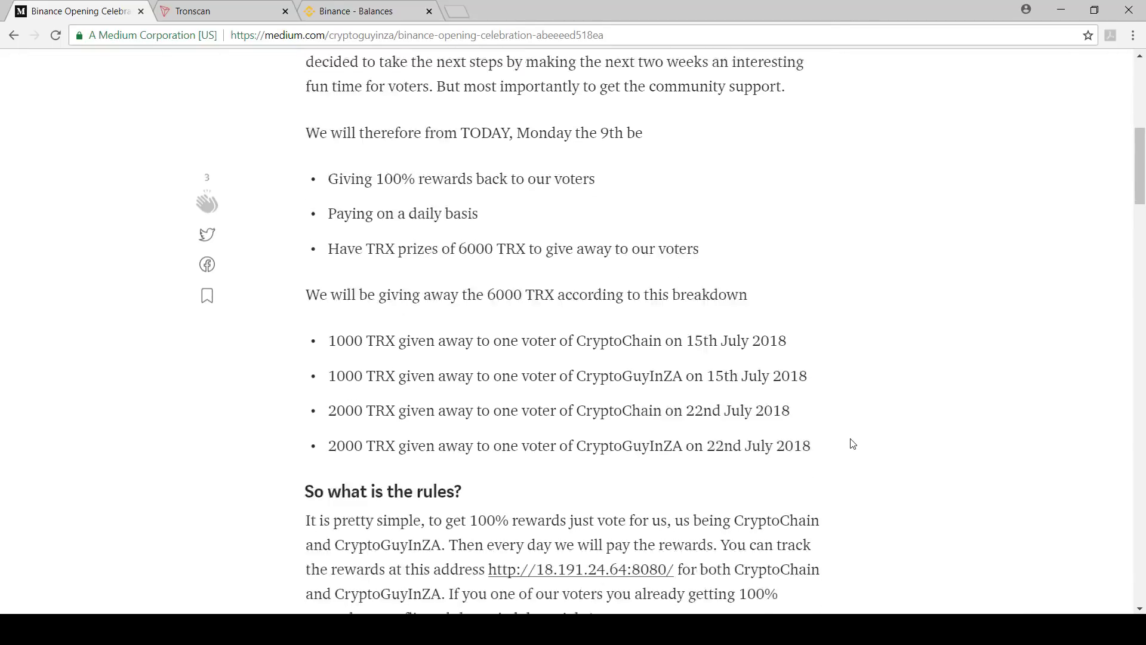
{"action": "scroll", "coordinate": [852, 444], "scroll_direction": "up", "scroll_amount": 2}
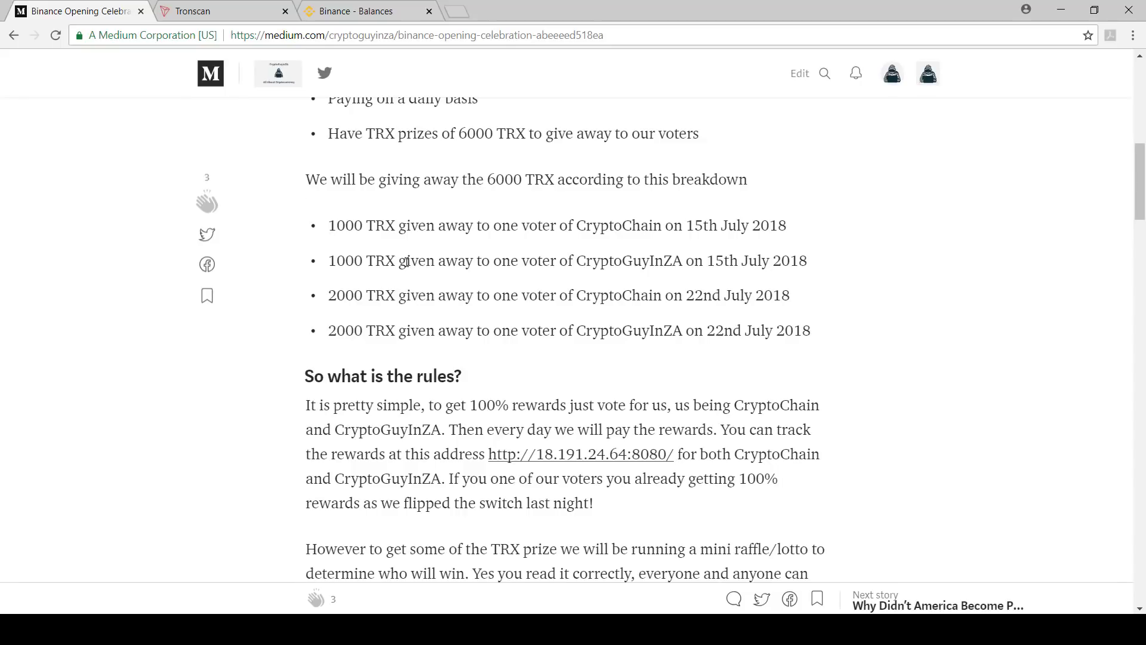
Step: Highlight the 1000 and 2000 TRX per-voter prize lines, then scroll down to the raffle rules
{"action": "left_click_drag", "start_coordinate": [338, 255], "coordinate": [673, 260]}
{"action": "left_click_drag", "start_coordinate": [346, 226], "coordinate": [670, 233]}
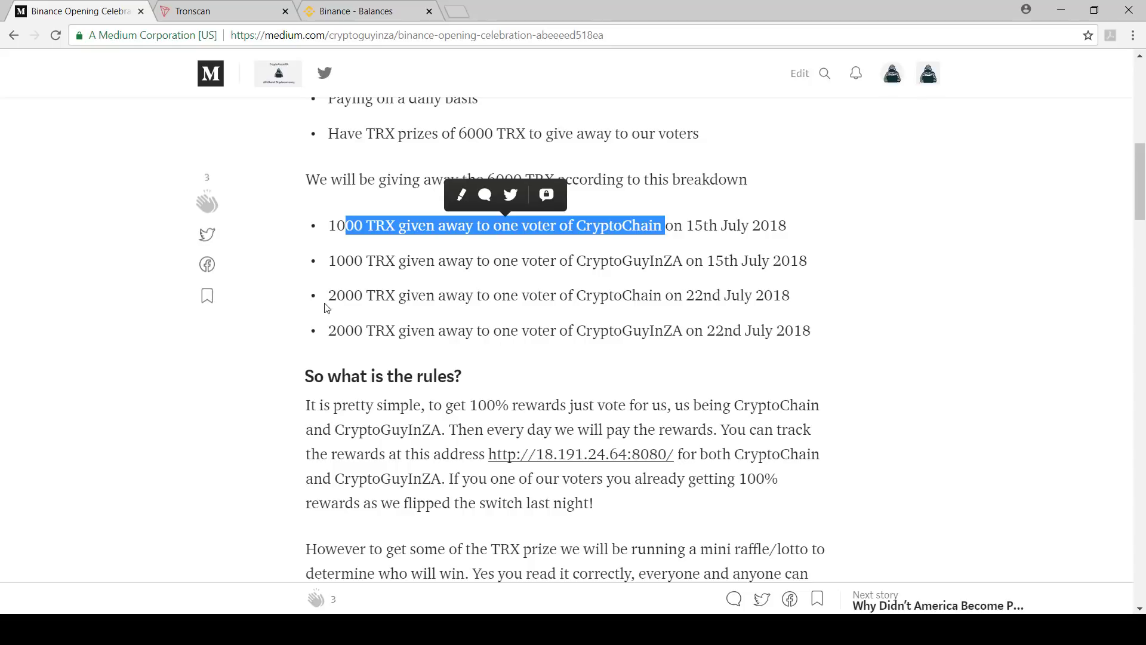
{"action": "left_click_drag", "start_coordinate": [346, 297], "coordinate": [417, 320]}
{"action": "left_click", "coordinate": [546, 295]}
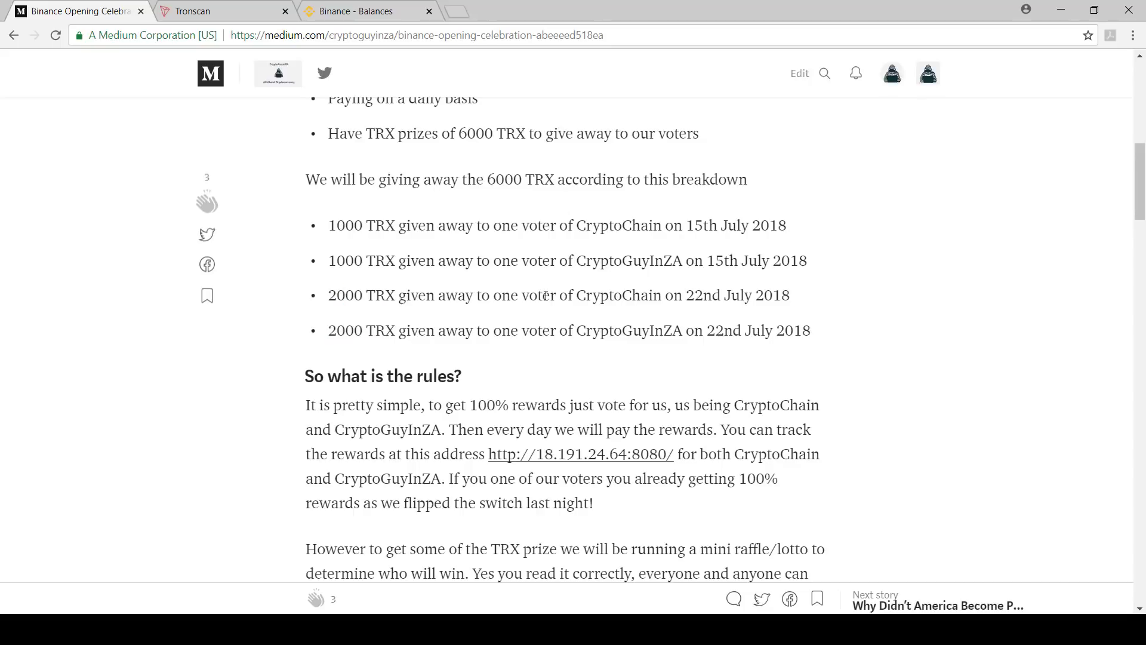
{"action": "left_click_drag", "start_coordinate": [338, 330], "coordinate": [398, 330]}
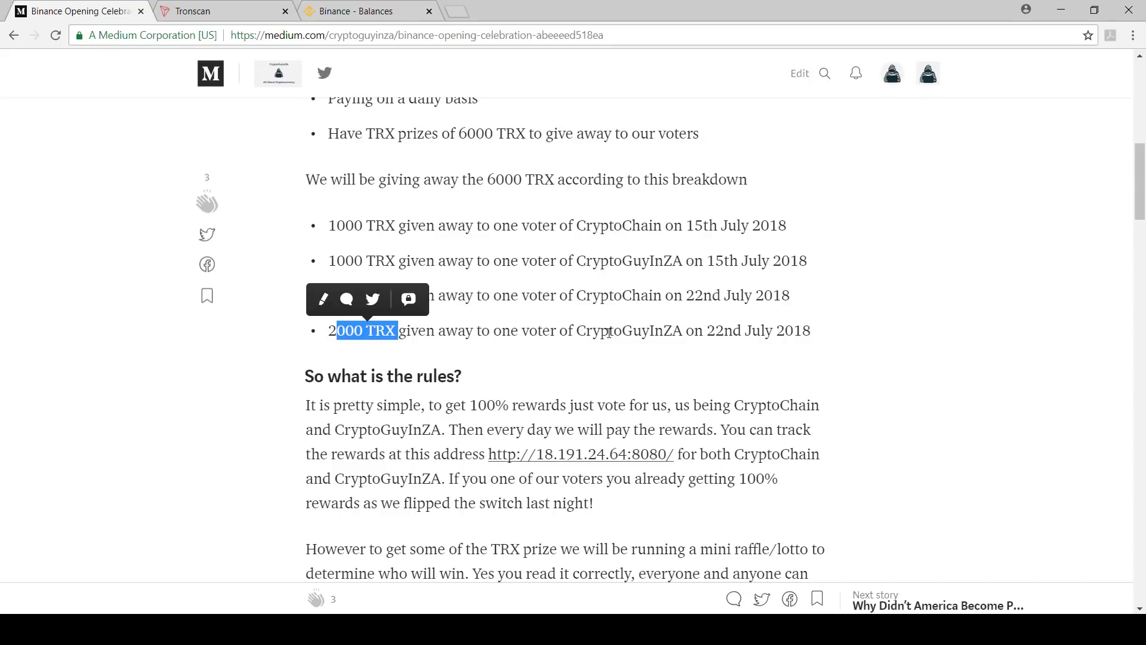
{"action": "scroll", "coordinate": [608, 332], "scroll_direction": "down", "scroll_amount": 5}
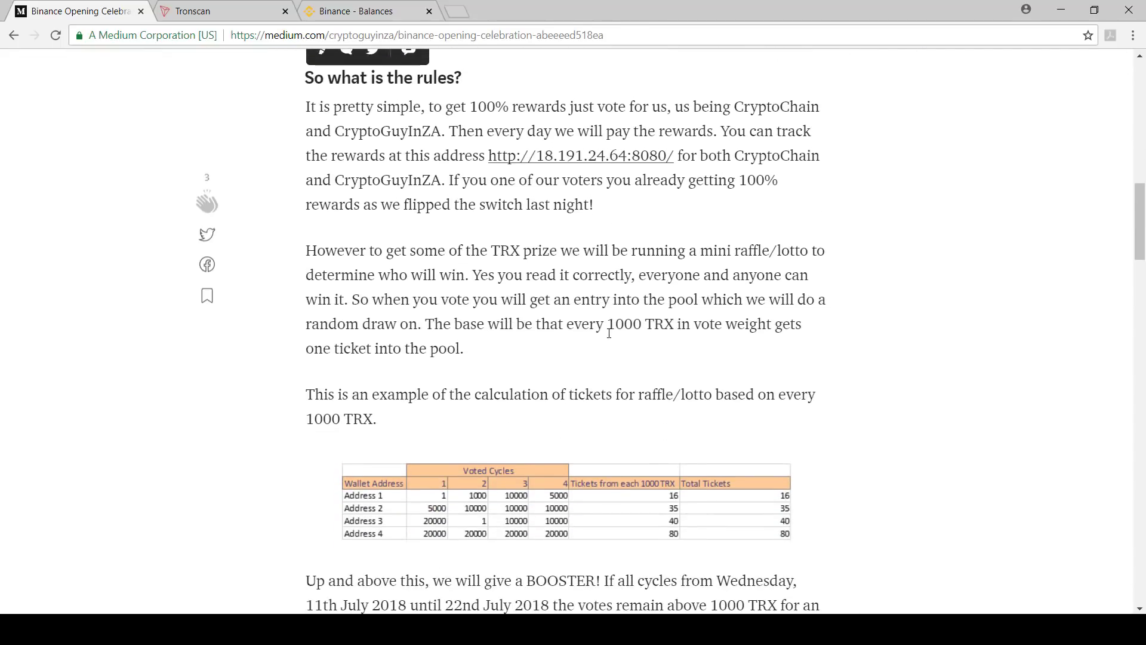
Step: Scroll past the raffle paragraph to the BOOSTER example table and ticket-tracking link
{"action": "scroll", "coordinate": [608, 333], "scroll_direction": "up", "scroll_amount": 2}
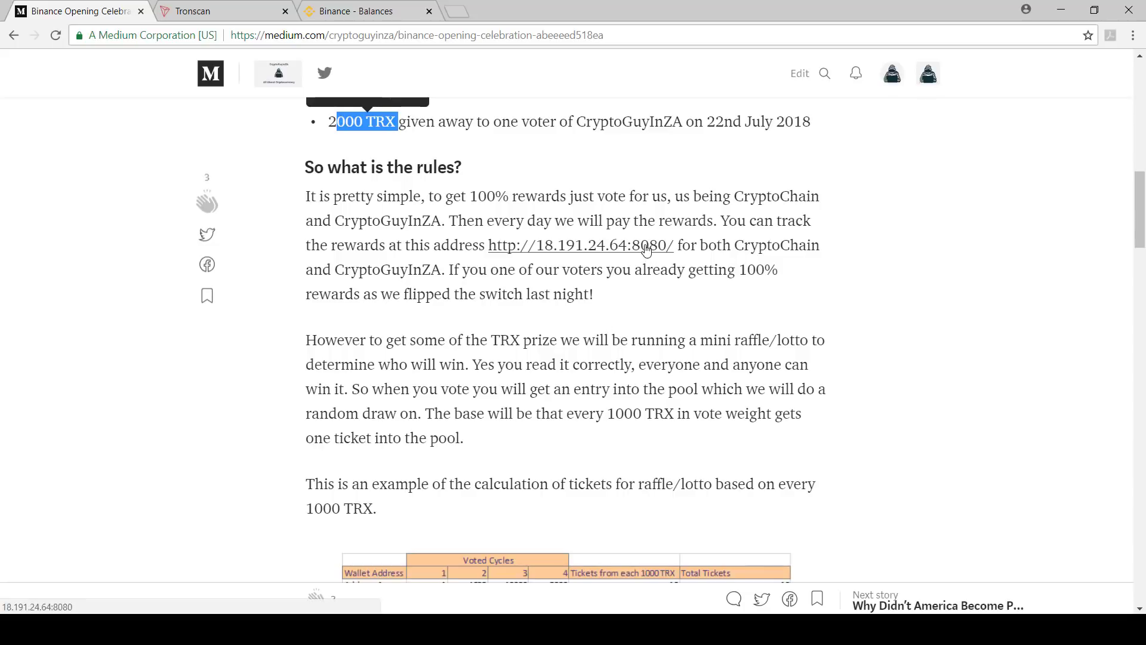
{"action": "scroll", "coordinate": [655, 364], "scroll_direction": "down", "scroll_amount": 3}
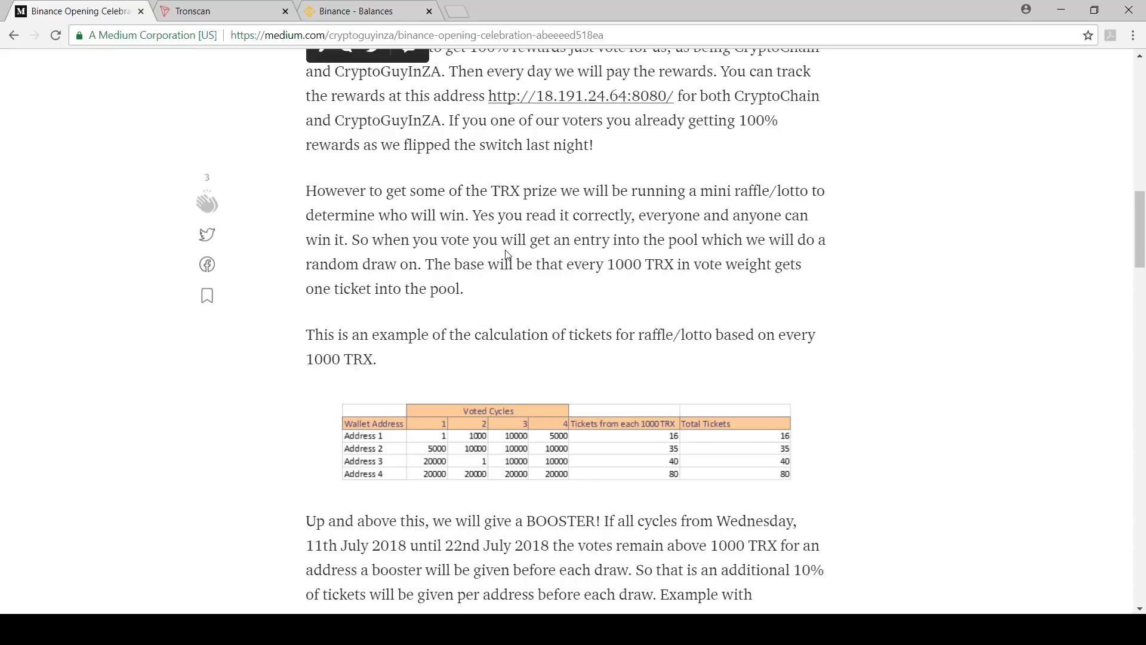
{"action": "scroll", "coordinate": [506, 255], "scroll_direction": "down", "scroll_amount": 2}
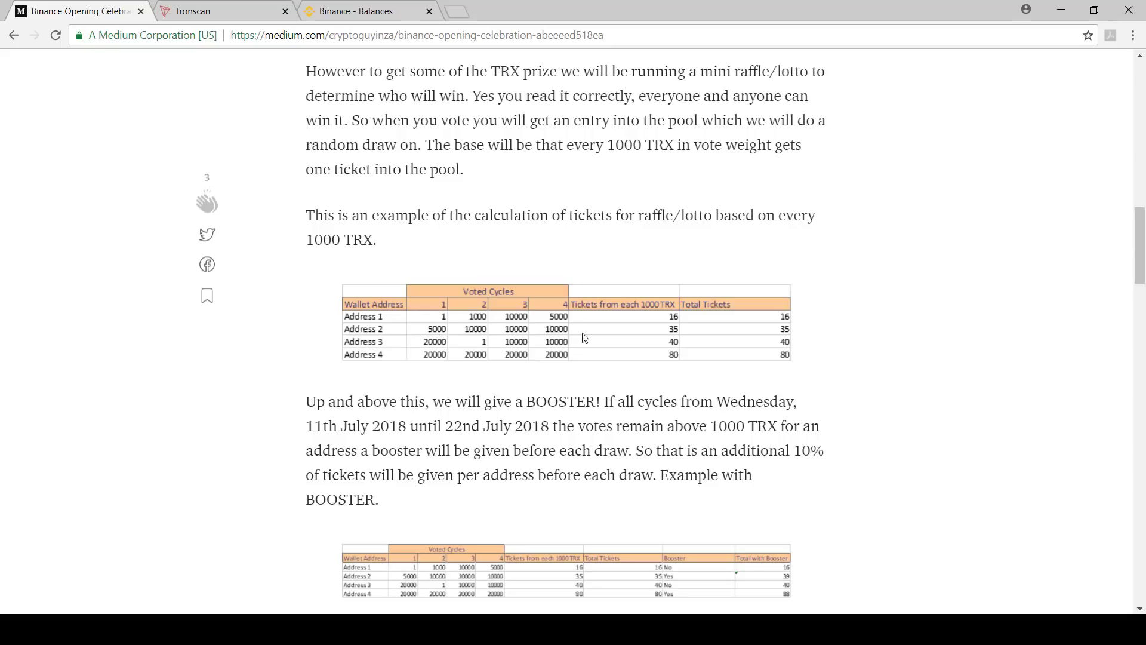
{"action": "scroll", "coordinate": [584, 338], "scroll_direction": "down", "scroll_amount": 3}
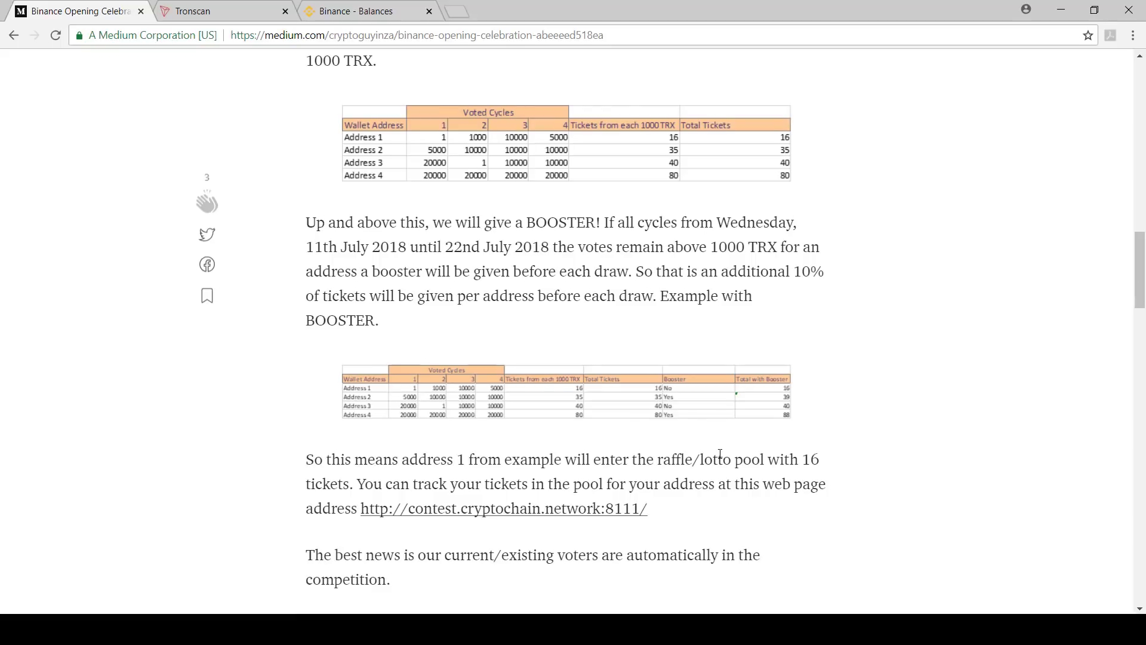
Step: Scroll through the CryptoChain and CryptoGuyInZA detail links, then back up to the opening announcement
{"action": "scroll", "coordinate": [719, 453], "scroll_direction": "down", "scroll_amount": 8}
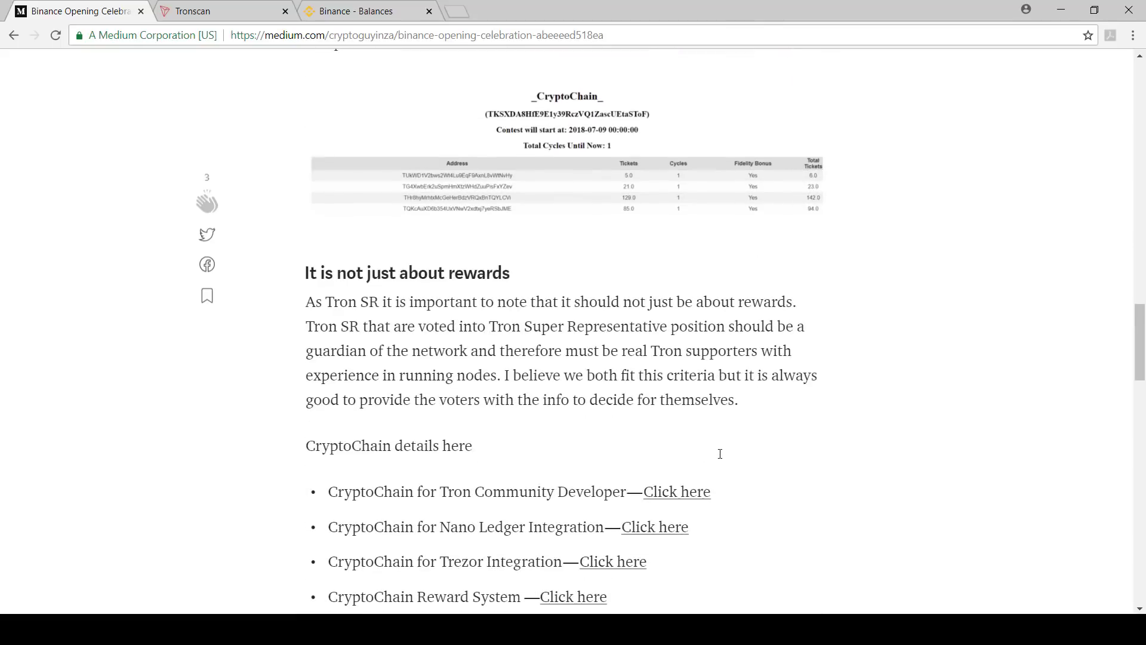
{"action": "scroll", "coordinate": [720, 454], "scroll_direction": "up", "scroll_amount": 3}
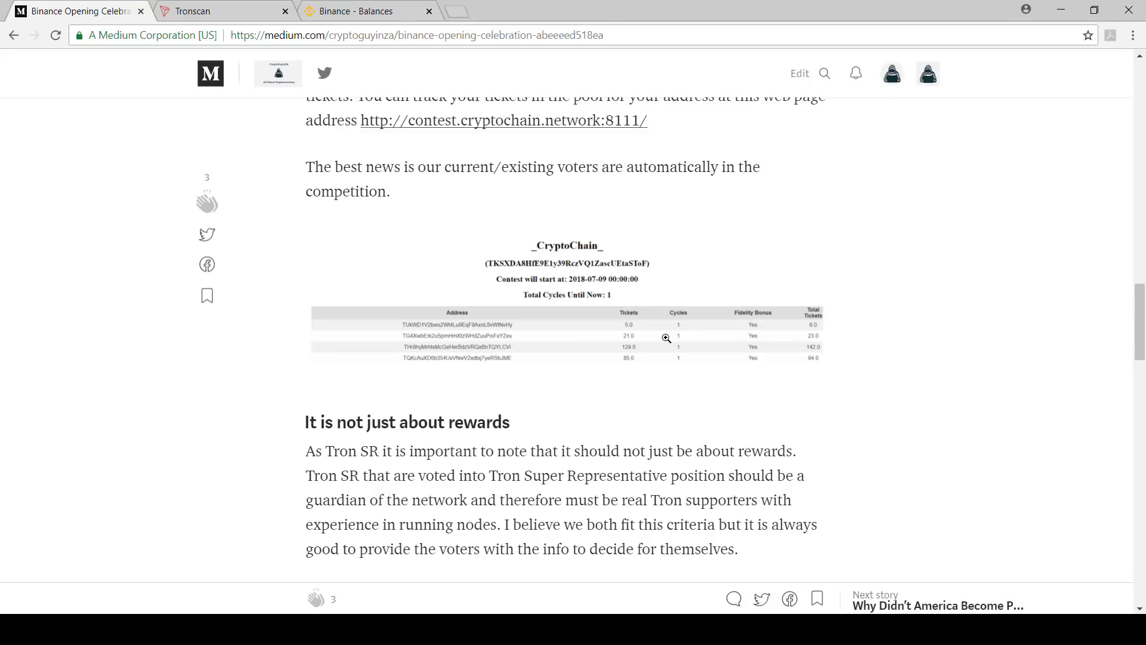
{"action": "scroll", "coordinate": [666, 339], "scroll_direction": "down", "scroll_amount": 3}
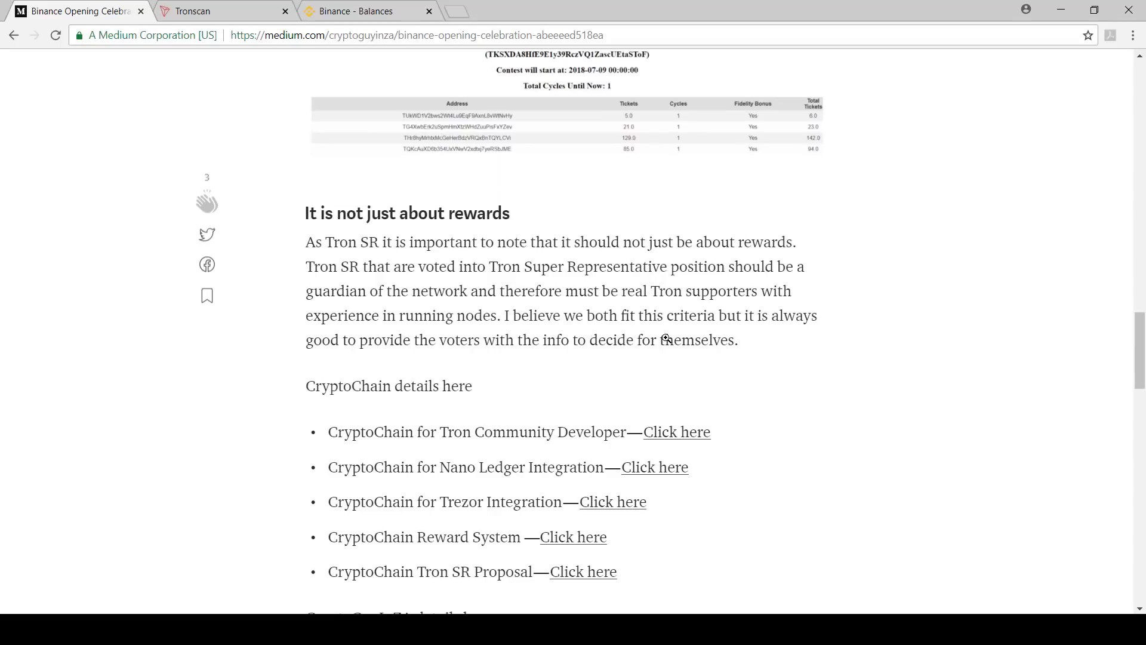
{"action": "scroll", "coordinate": [666, 338], "scroll_direction": "down", "scroll_amount": 4}
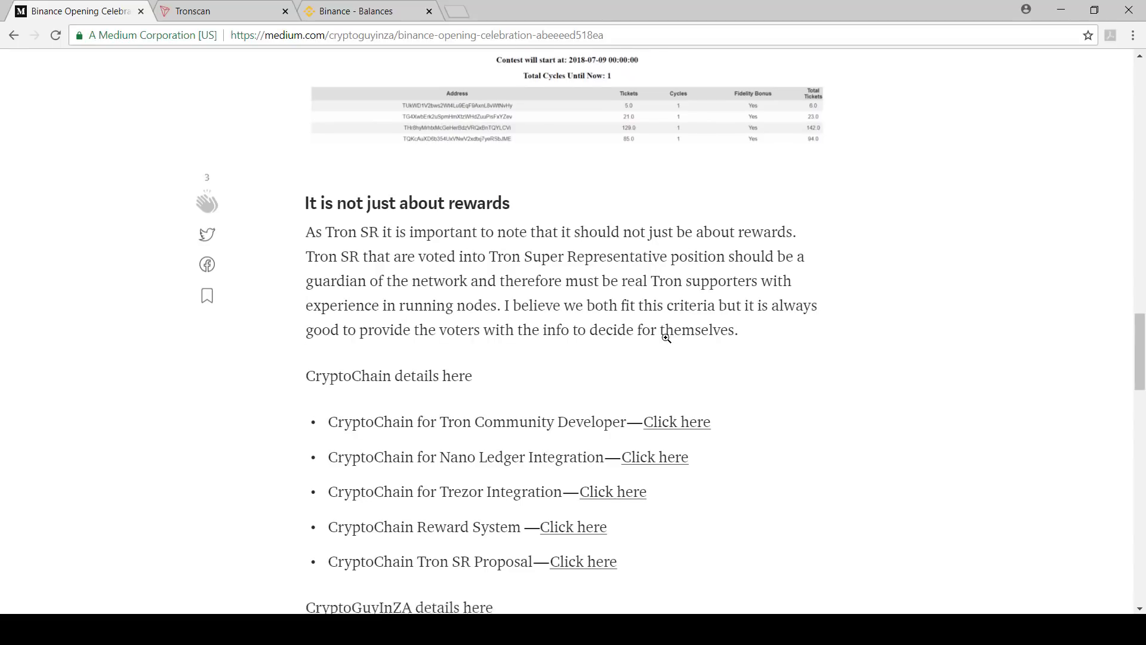
{"action": "scroll", "coordinate": [666, 338], "scroll_direction": "down", "scroll_amount": 1}
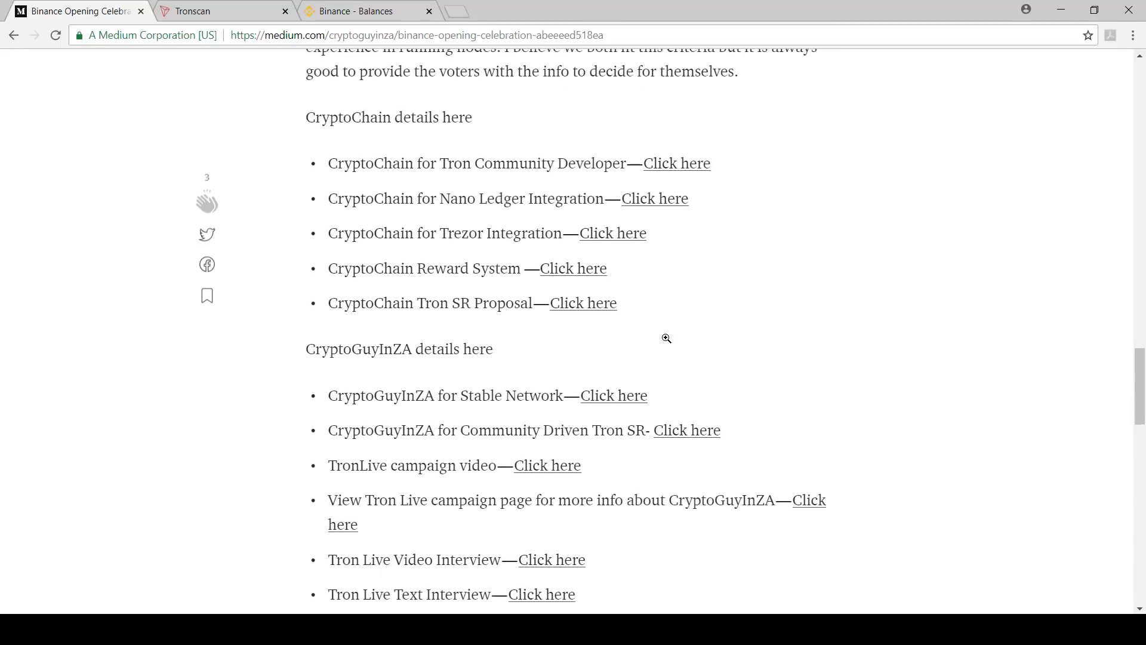
{"action": "scroll", "coordinate": [666, 338], "scroll_direction": "up", "scroll_amount": 1}
{"action": "scroll", "coordinate": [666, 338], "scroll_direction": "down", "scroll_amount": 1}
{"action": "scroll", "coordinate": [422, 421], "scroll_direction": "down", "scroll_amount": 2}
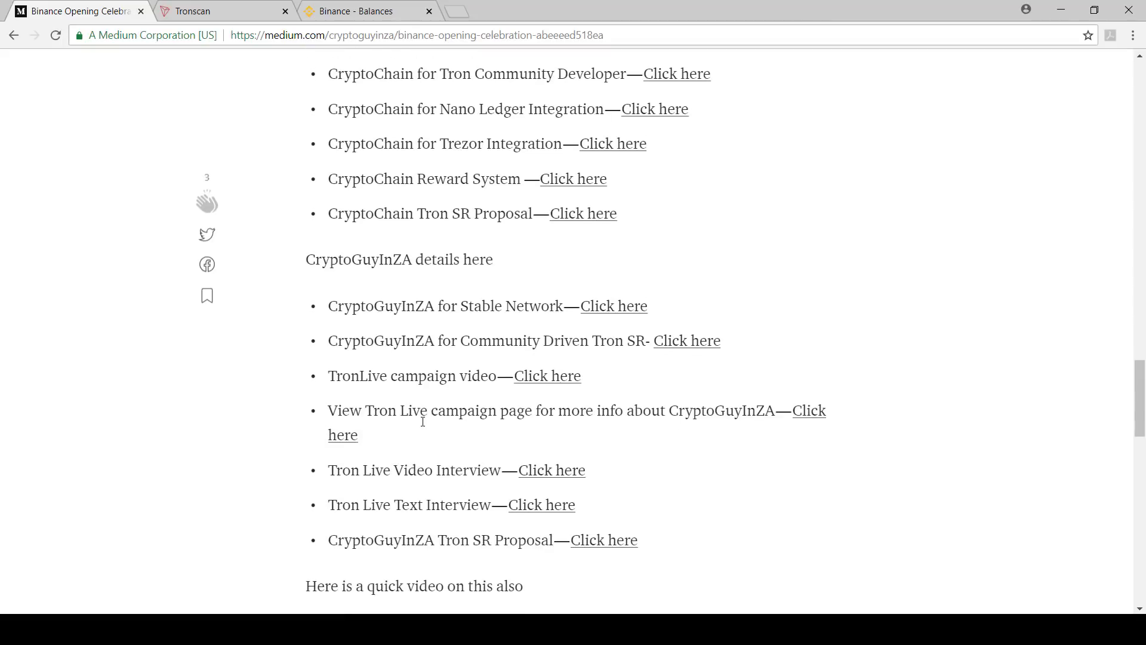
{"action": "scroll", "coordinate": [525, 386], "scroll_direction": "up", "scroll_amount": 3}
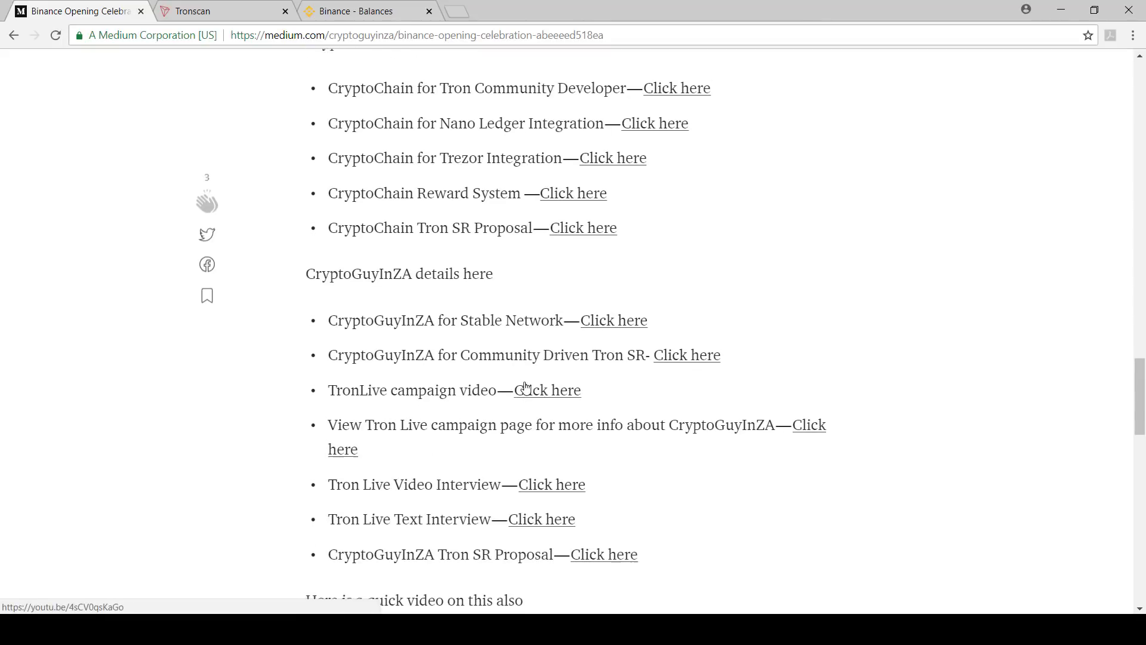
{"action": "scroll", "coordinate": [525, 387], "scroll_direction": "up", "scroll_amount": 20}
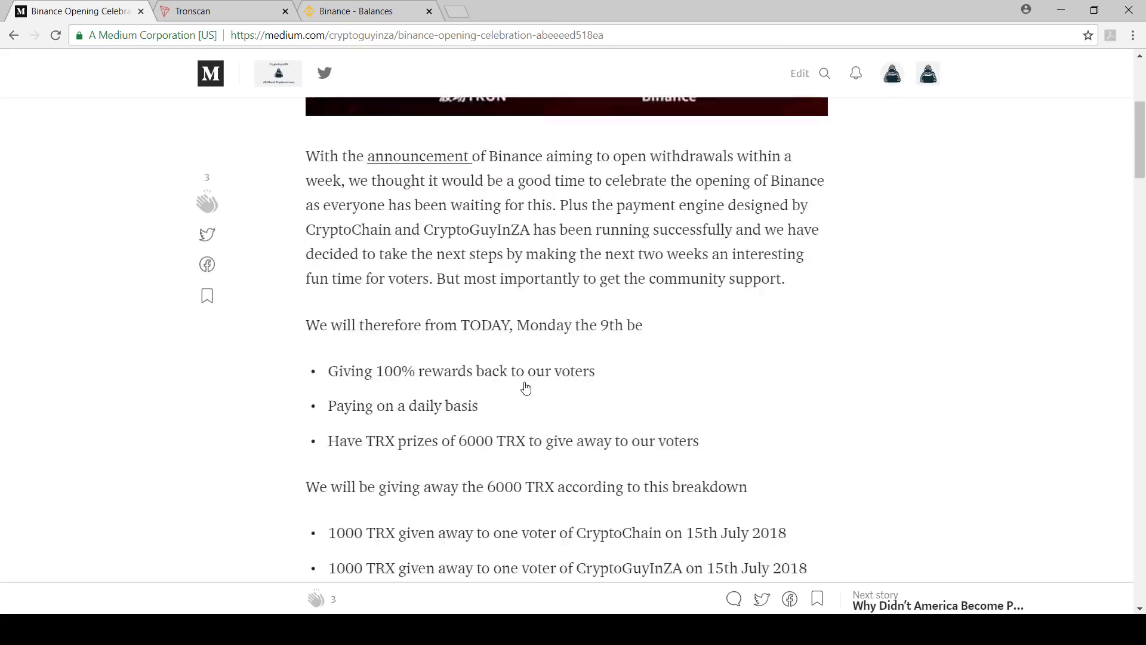
{"action": "left_click", "coordinate": [192, 9]}
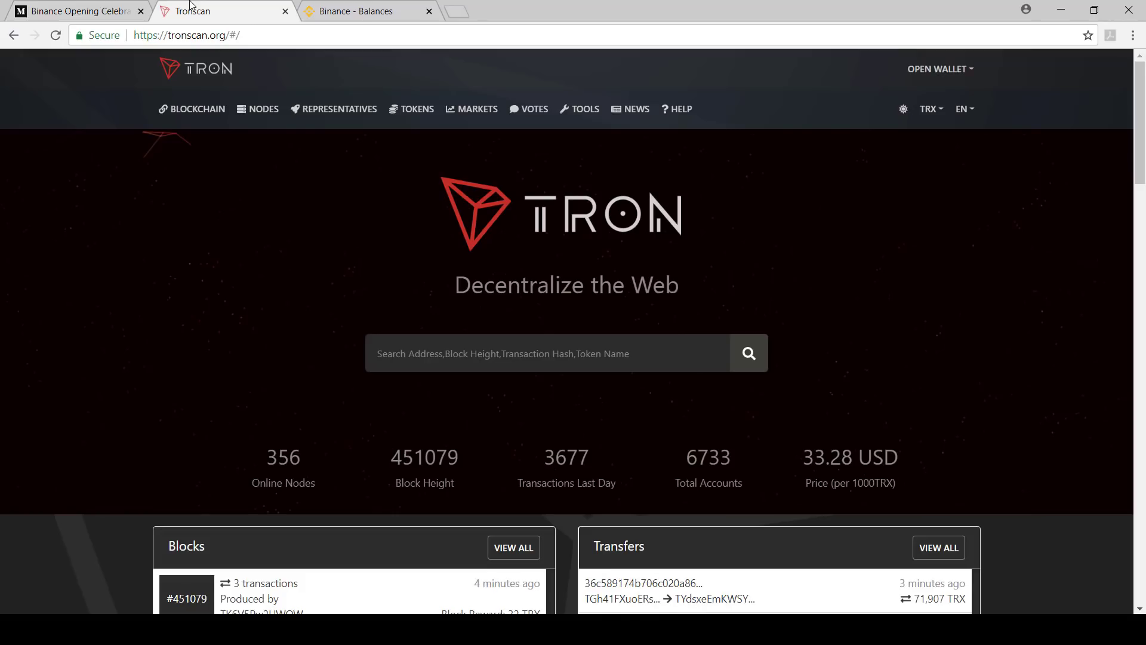
{"action": "left_click", "coordinate": [323, 5]}
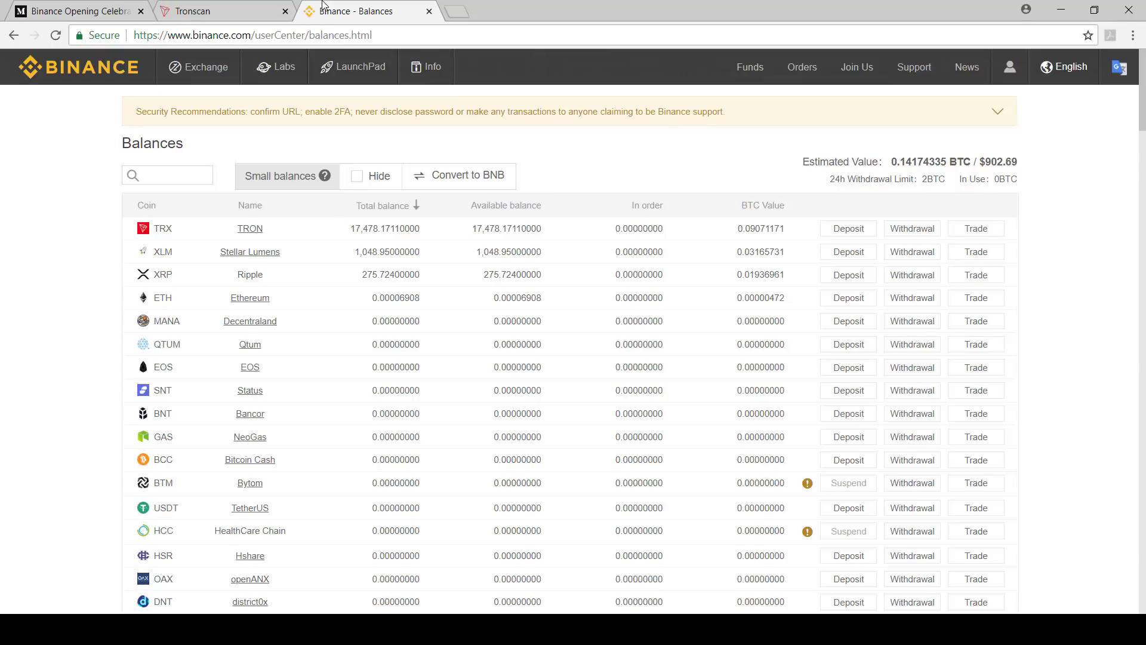
{"action": "left_click_drag", "start_coordinate": [350, 232], "coordinate": [383, 230]}
Step: Start a new Tronscan wallet and set its password
{"action": "left_click", "coordinate": [231, 7]}
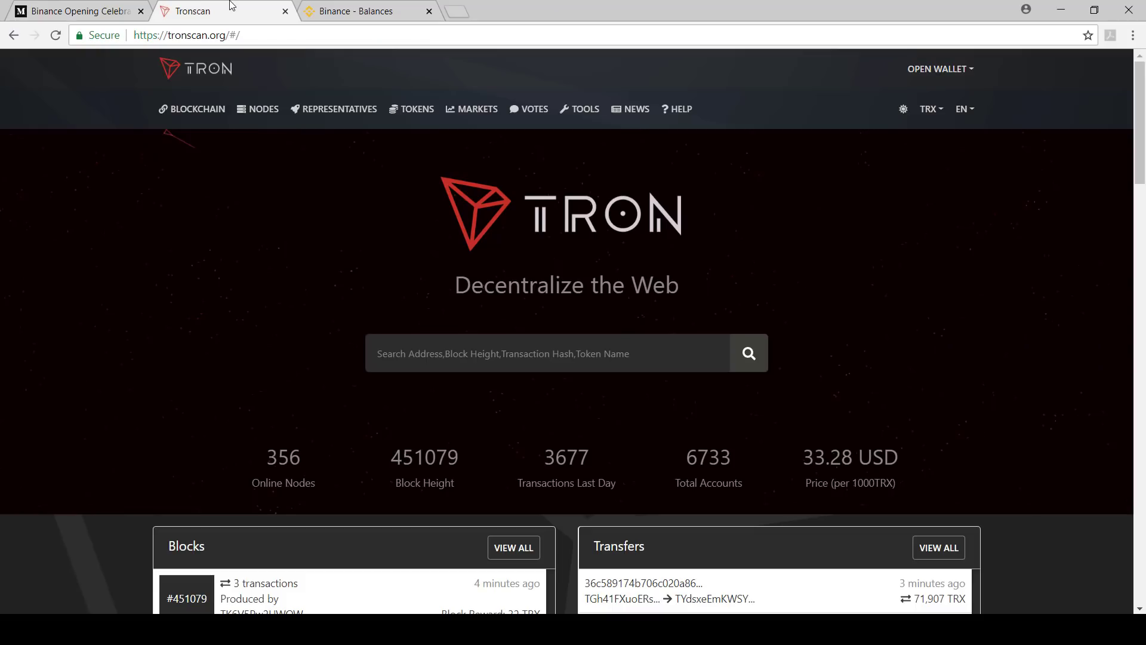
{"action": "left_click", "coordinate": [971, 77]}
{"action": "left_click", "coordinate": [845, 284]}
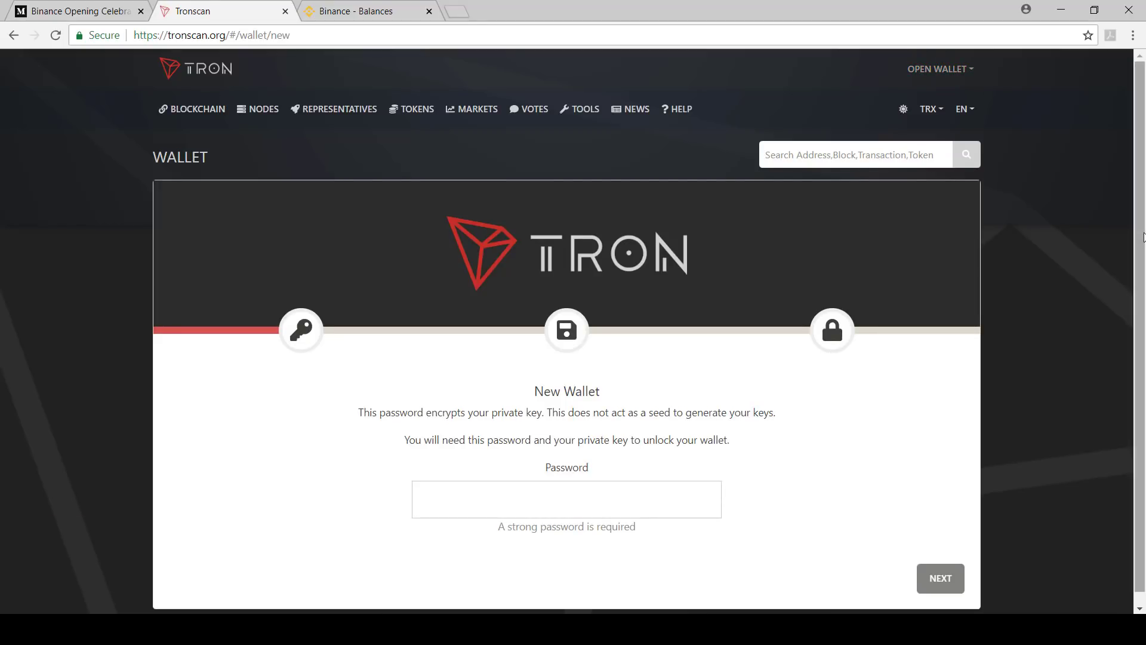
{"action": "scroll", "coordinate": [1143, 238], "scroll_direction": "down", "scroll_amount": 1}
{"action": "left_click", "coordinate": [570, 502]}
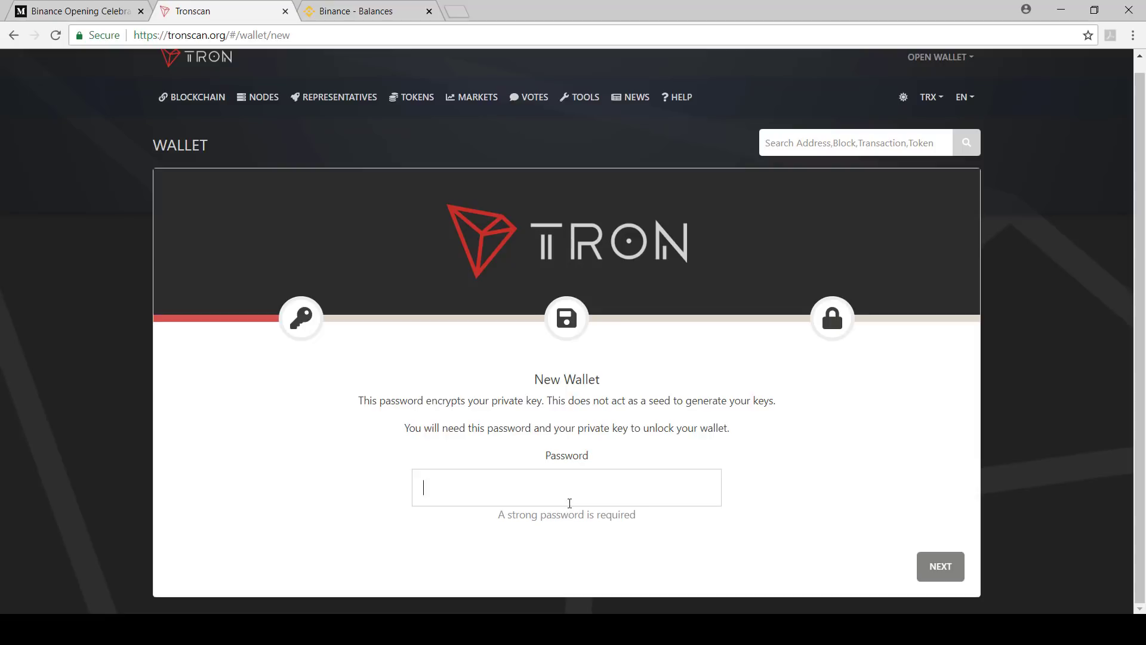
{"action": "type", "text": "aaaaaaaa"}
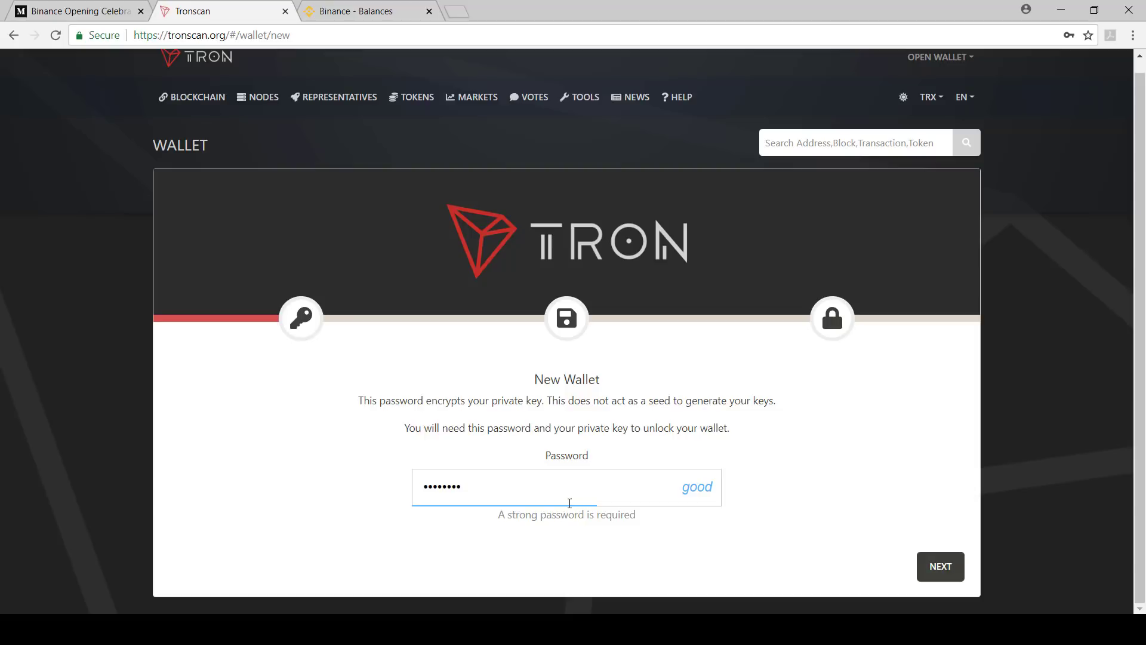
{"action": "left_click", "coordinate": [933, 574]}
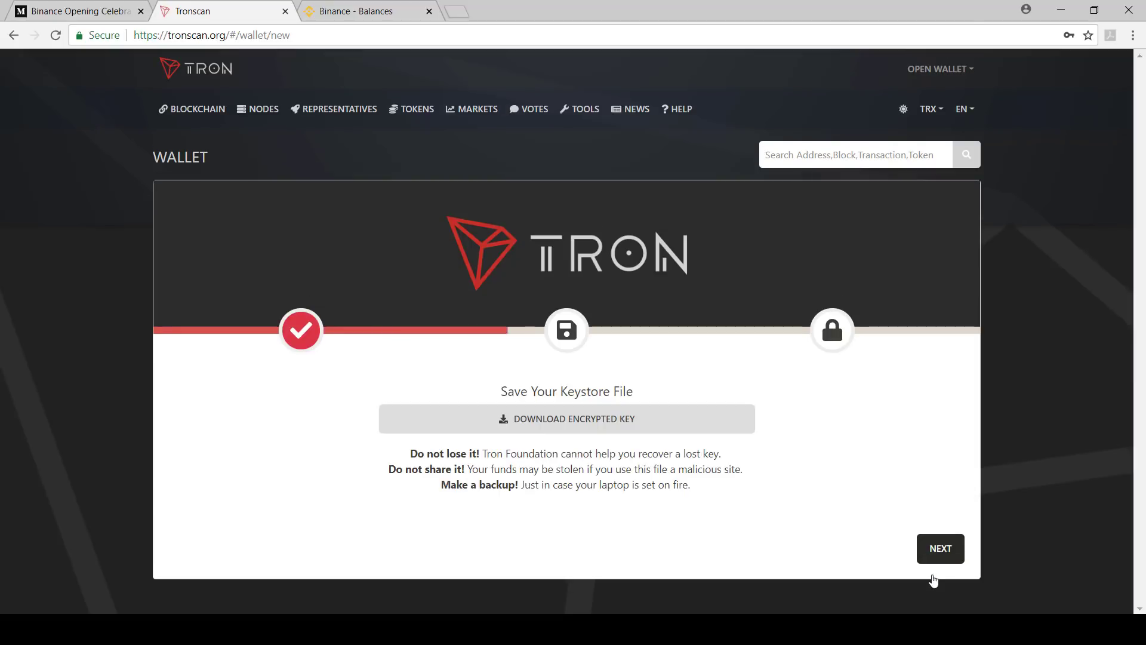
Step: Download the encrypted keystore file and reveal the wallet's private key
{"action": "left_click", "coordinate": [570, 430]}
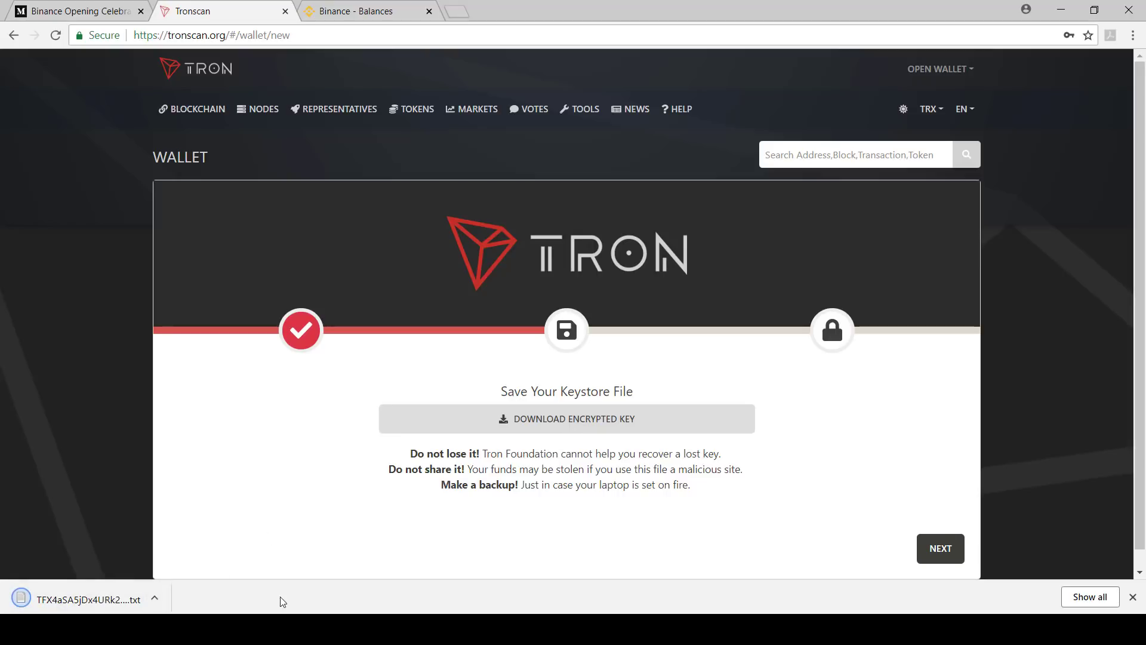
{"action": "left_click", "coordinate": [1132, 597]}
{"action": "left_click", "coordinate": [958, 553]}
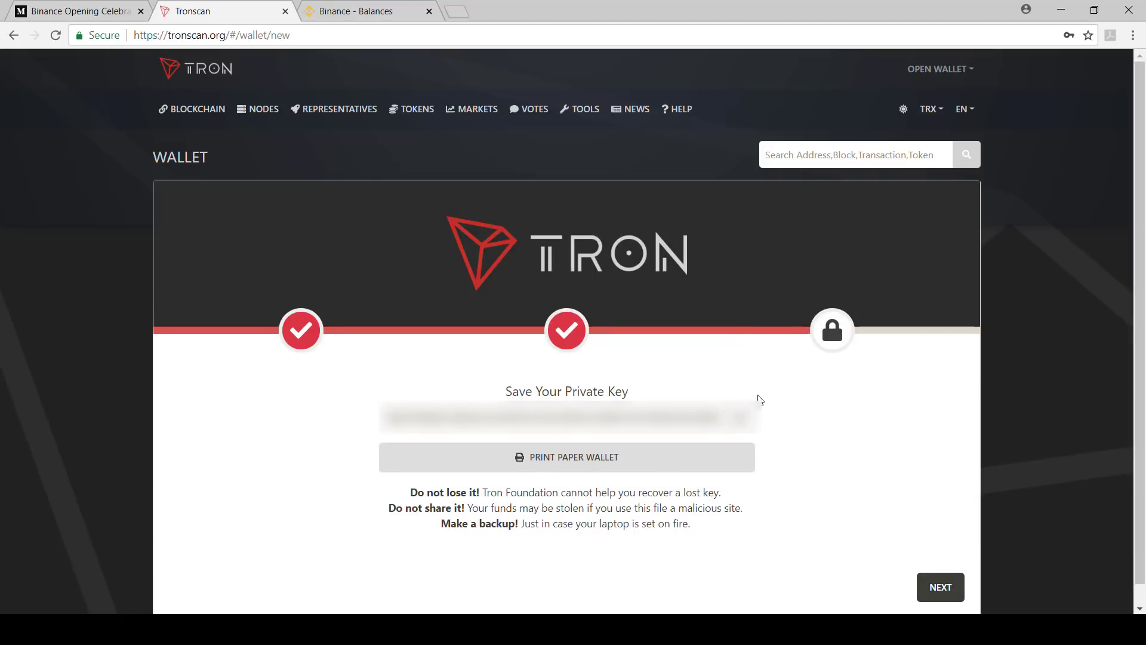
{"action": "left_click", "coordinate": [741, 417]}
Step: Finish wallet creation, view the new account page, and sign out
{"action": "left_click", "coordinate": [934, 590]}
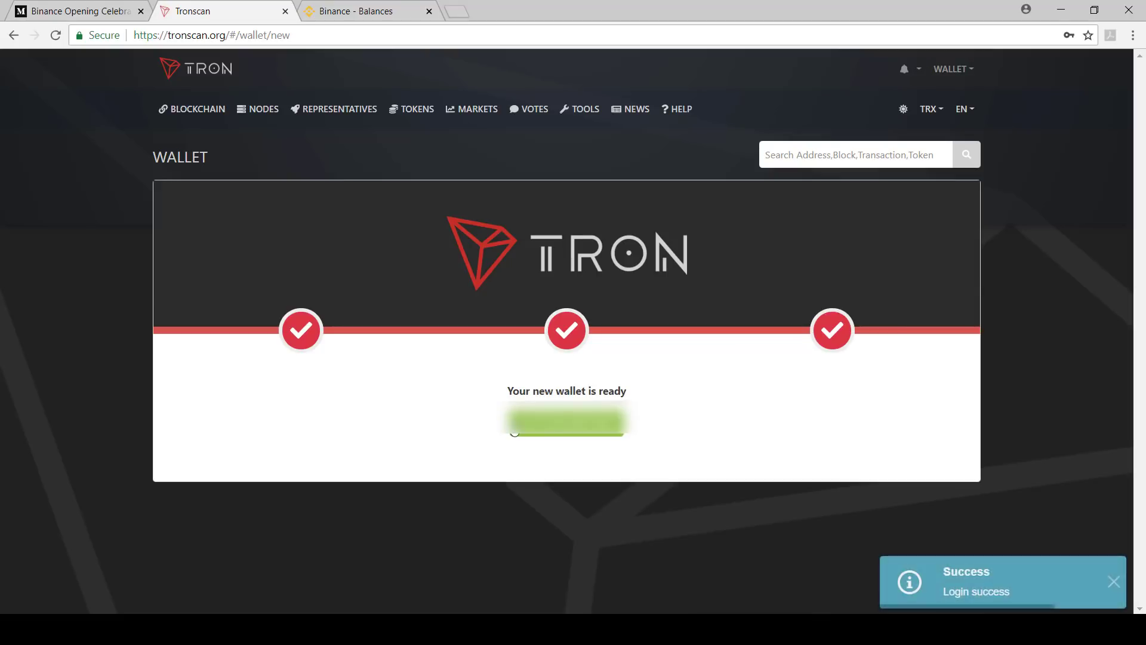
{"action": "left_click", "coordinate": [523, 423]}
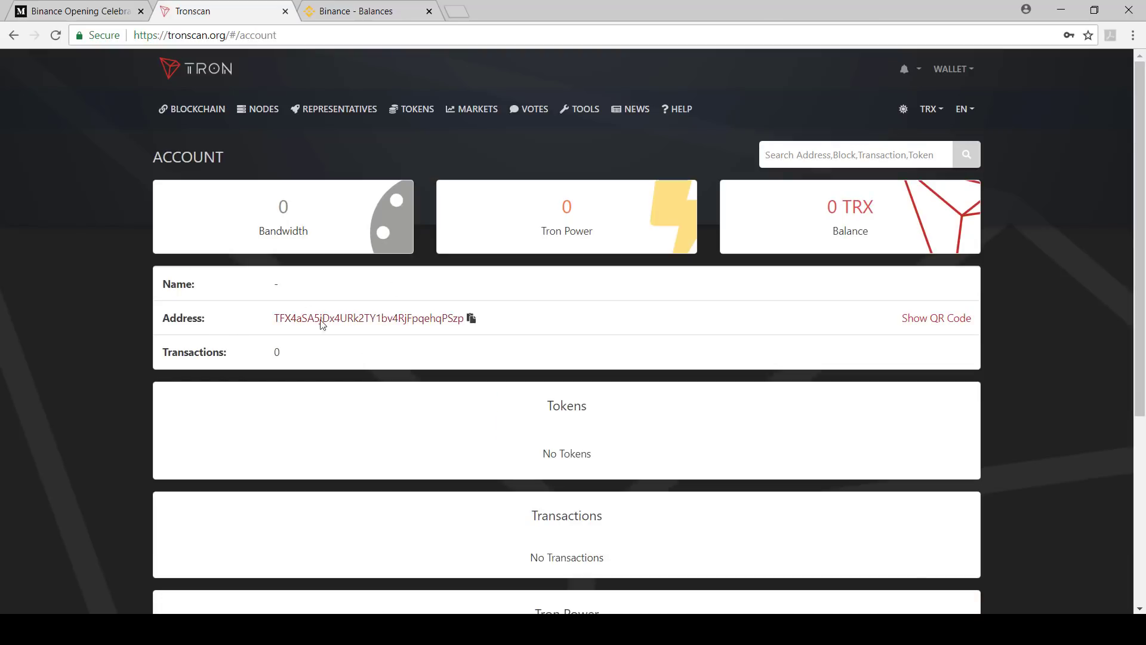
{"action": "left_click", "coordinate": [958, 70]}
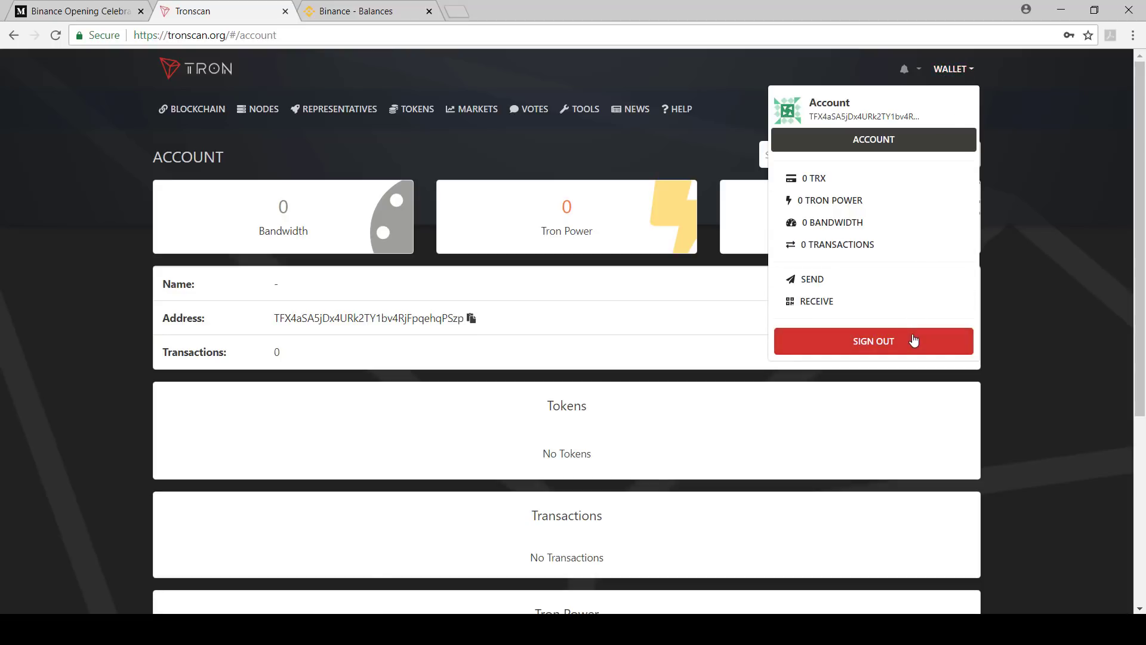
{"action": "left_click", "coordinate": [912, 339]}
Step: Unlock the wallet with the keystore file from Downloads and its password, then copy the address
{"action": "left_click", "coordinate": [940, 69]}
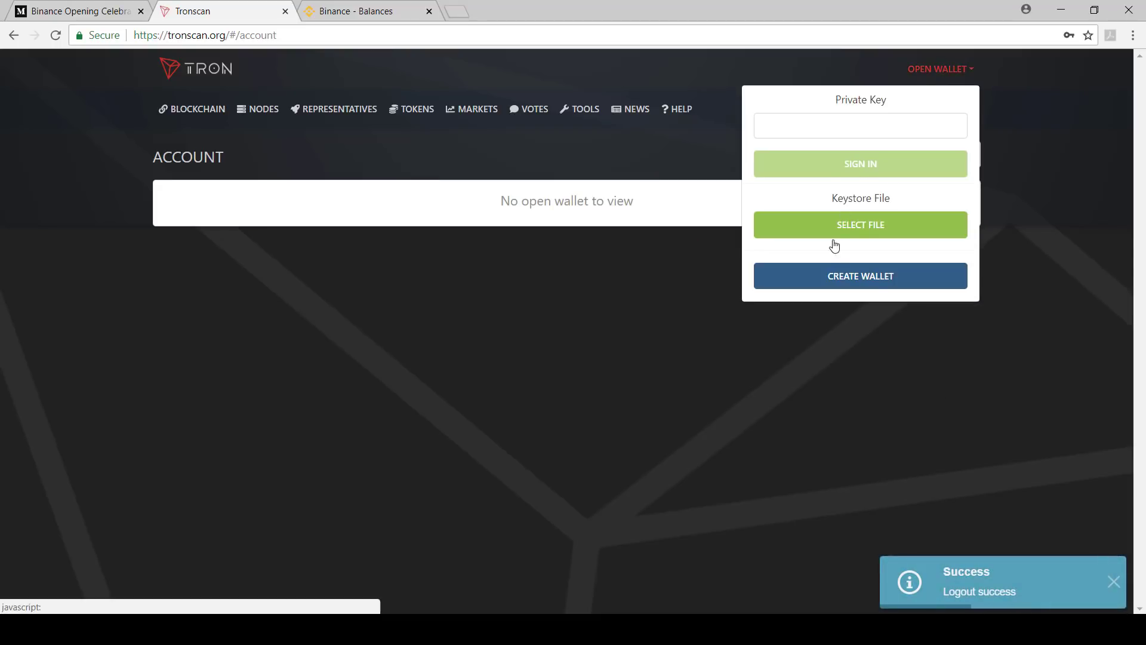
{"action": "left_click", "coordinate": [850, 231]}
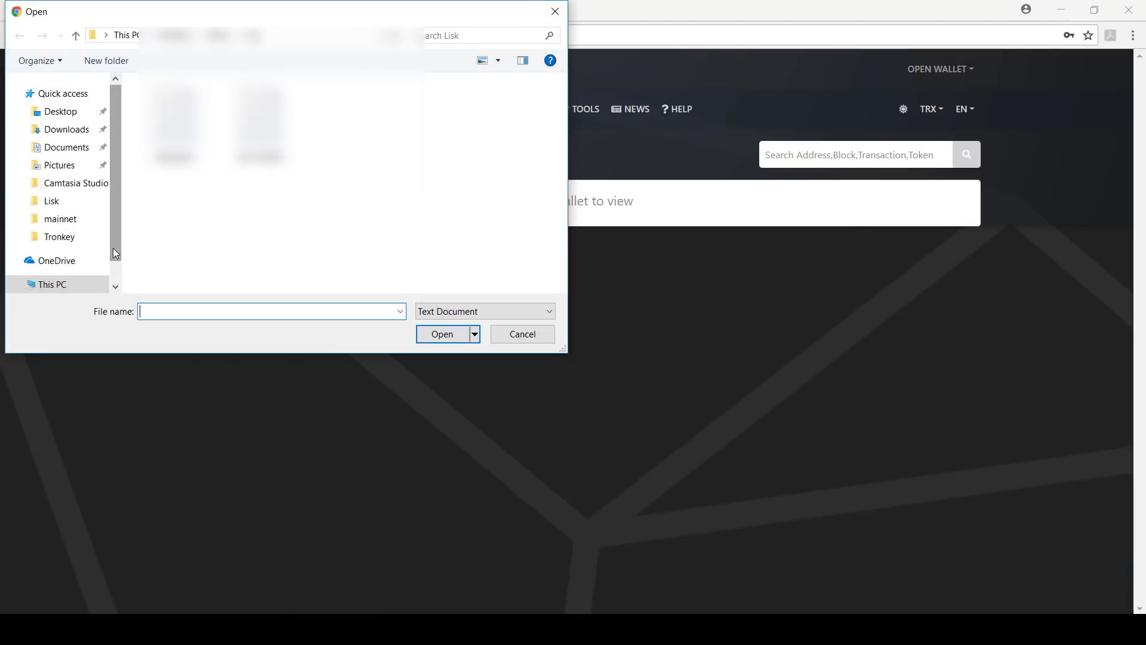
{"action": "left_click", "coordinate": [69, 138]}
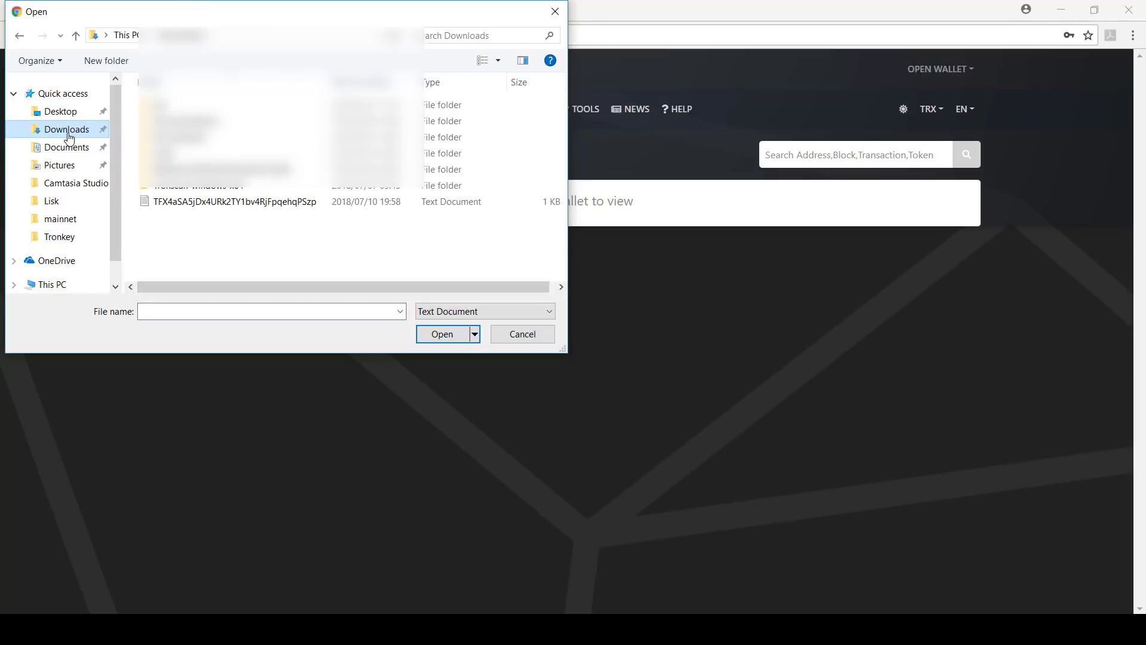
{"action": "double_click", "coordinate": [212, 203]}
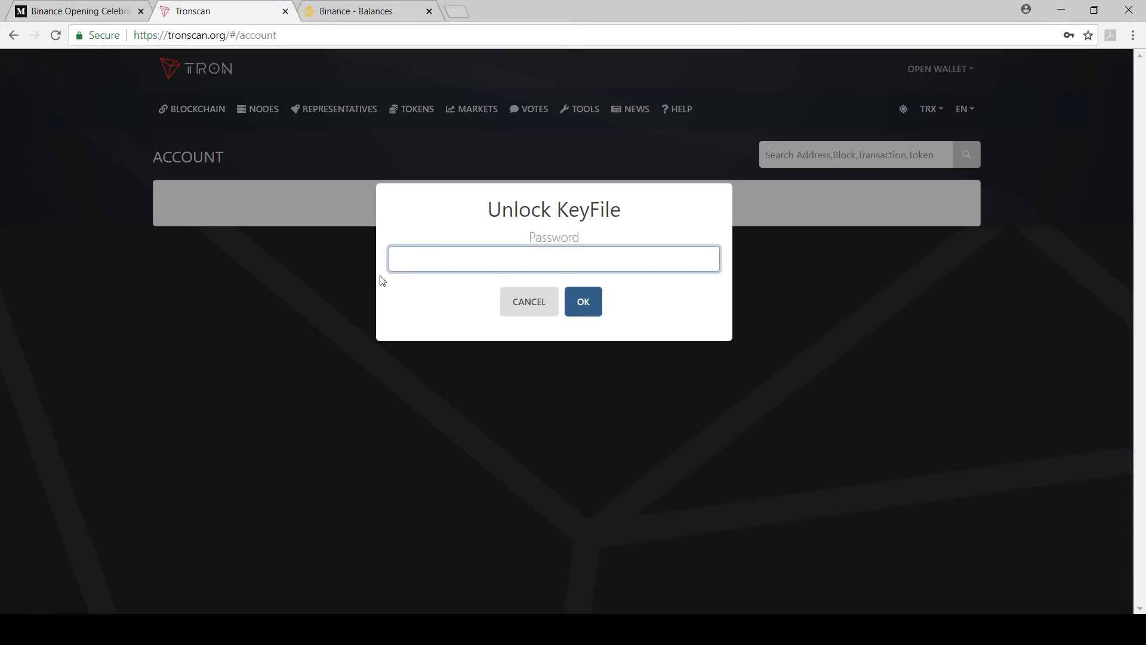
{"action": "type", "text": "••••••••"}
{"action": "left_click", "coordinate": [570, 301]}
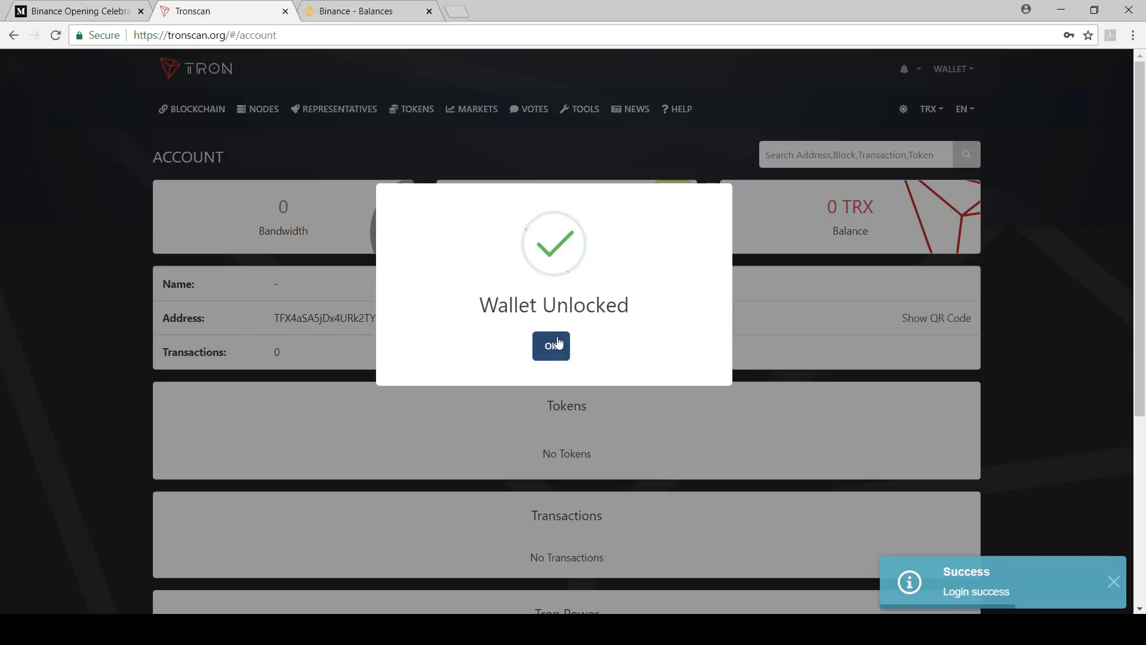
{"action": "left_click", "coordinate": [558, 342]}
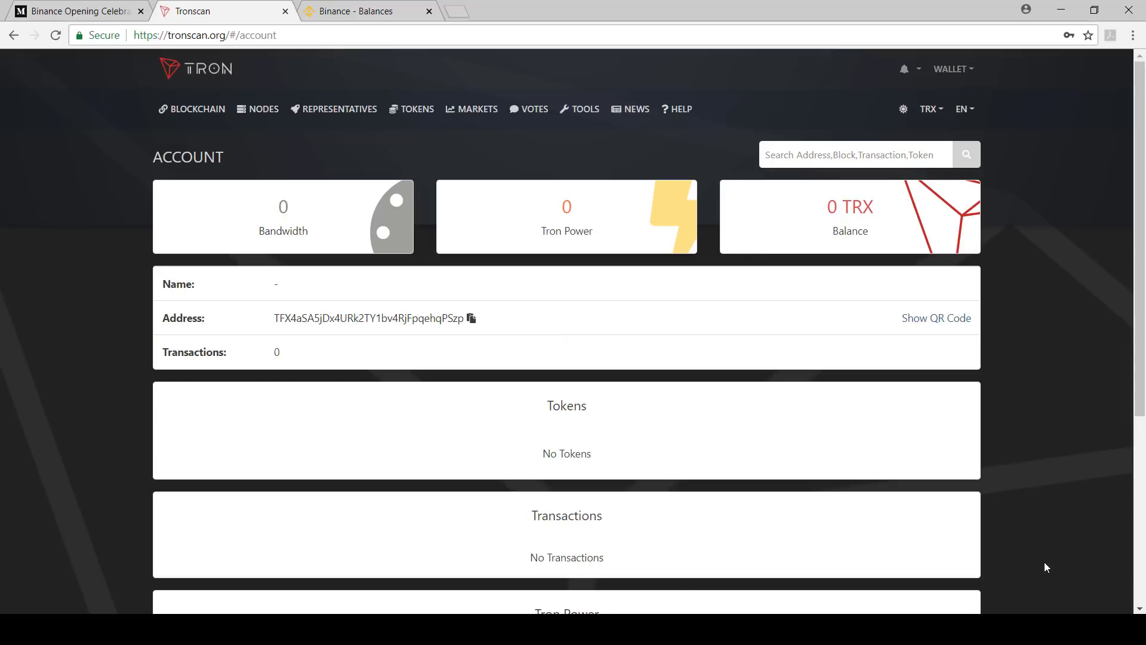
{"action": "left_click", "coordinate": [471, 318]}
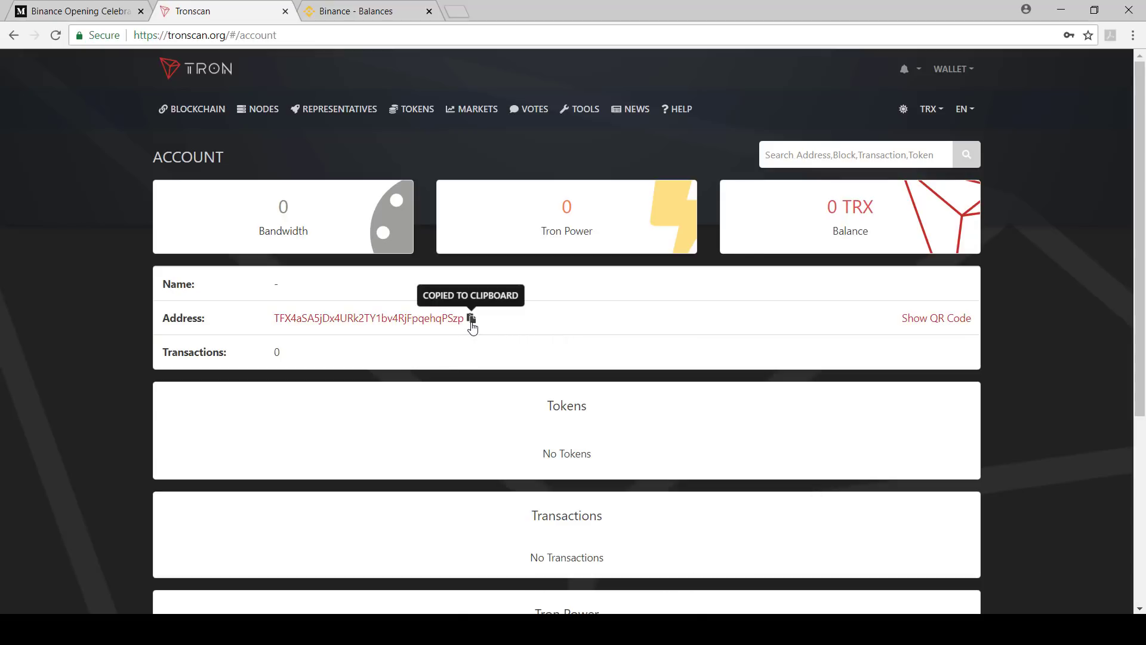
Step: Open a Binance TRX withdrawal to a new address labelled TRX2, pasting the Tronscan wallet address
{"action": "left_click", "coordinate": [322, 6]}
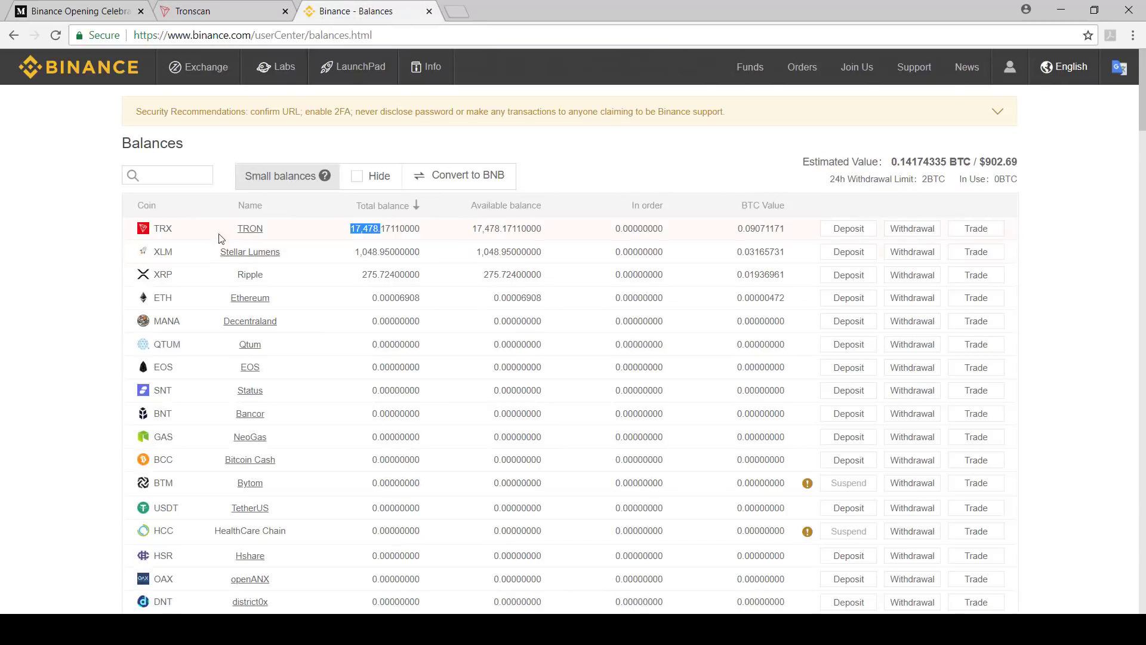
{"action": "left_click", "coordinate": [910, 238]}
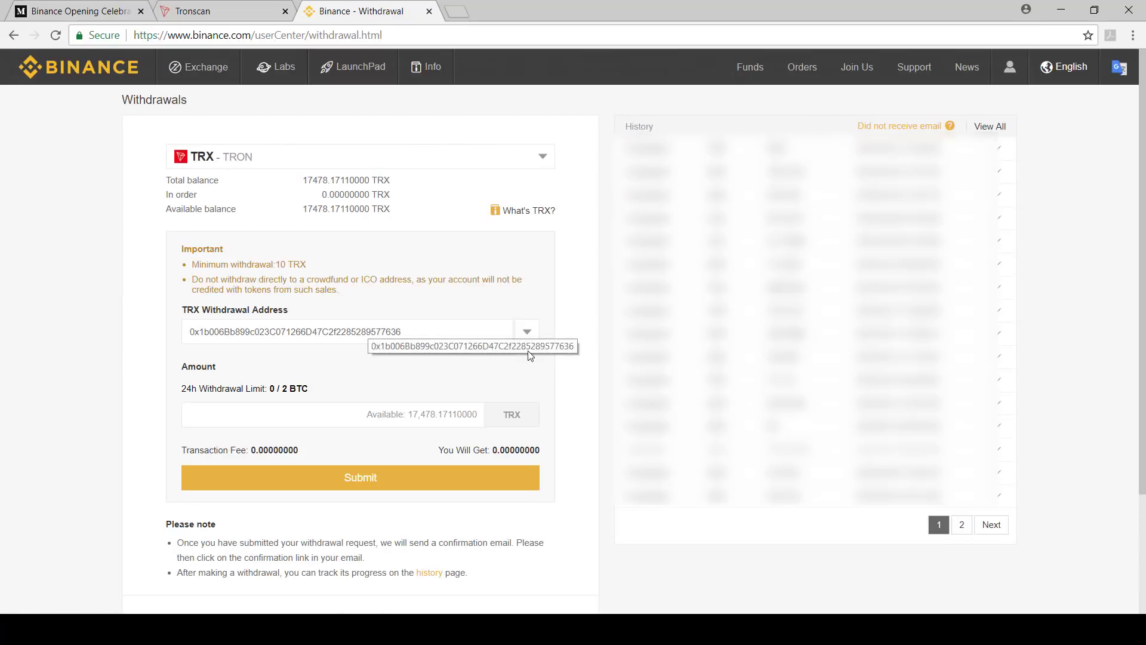
{"action": "left_click", "coordinate": [530, 339]}
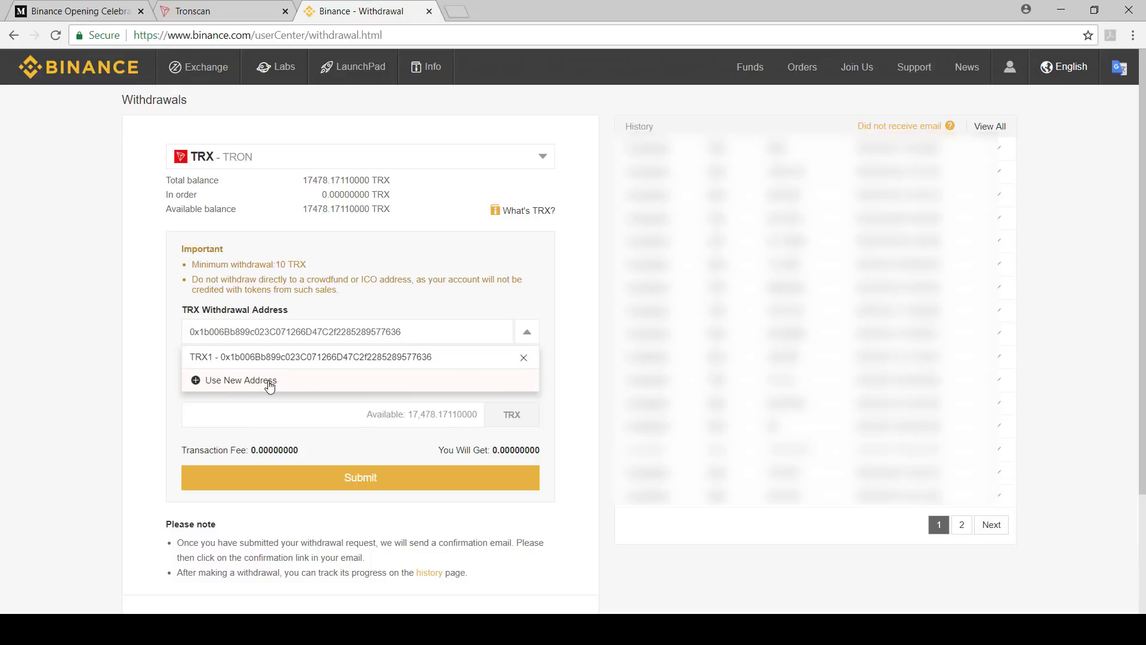
{"action": "left_click", "coordinate": [202, 383]}
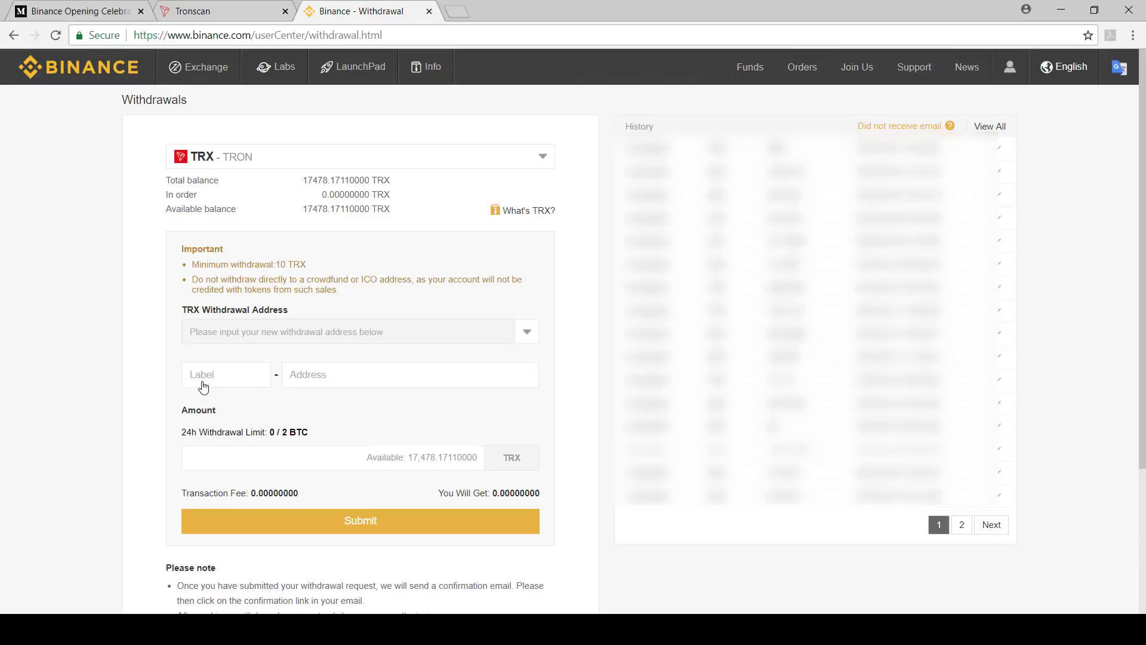
{"action": "left_click", "coordinate": [210, 375]}
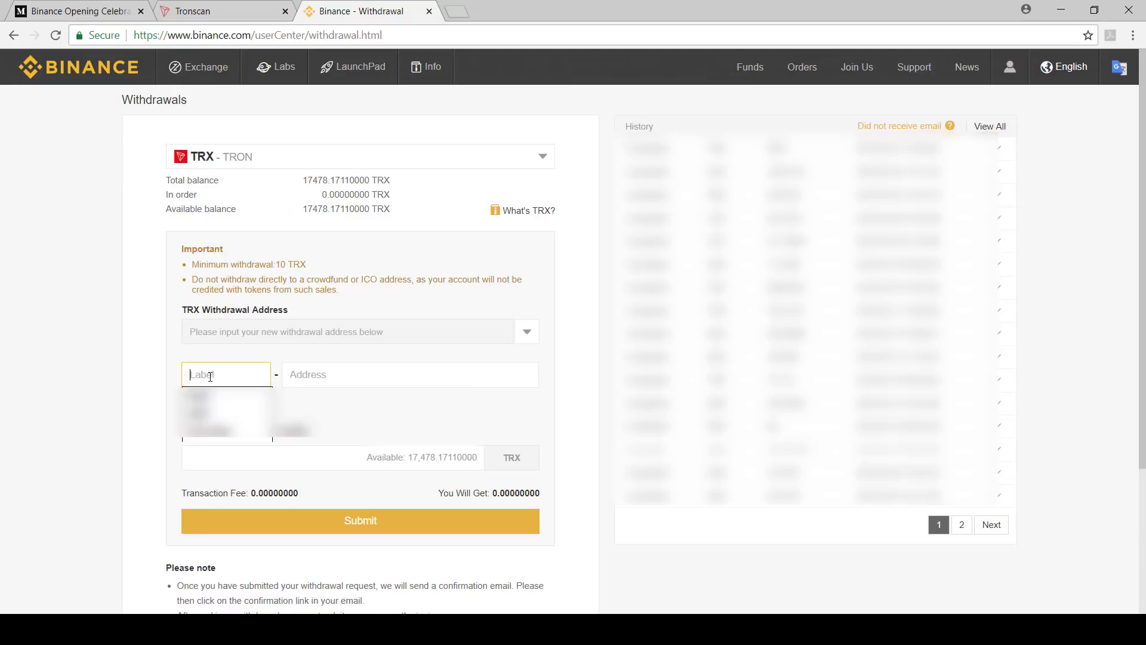
{"action": "type", "text": "TRX2"}
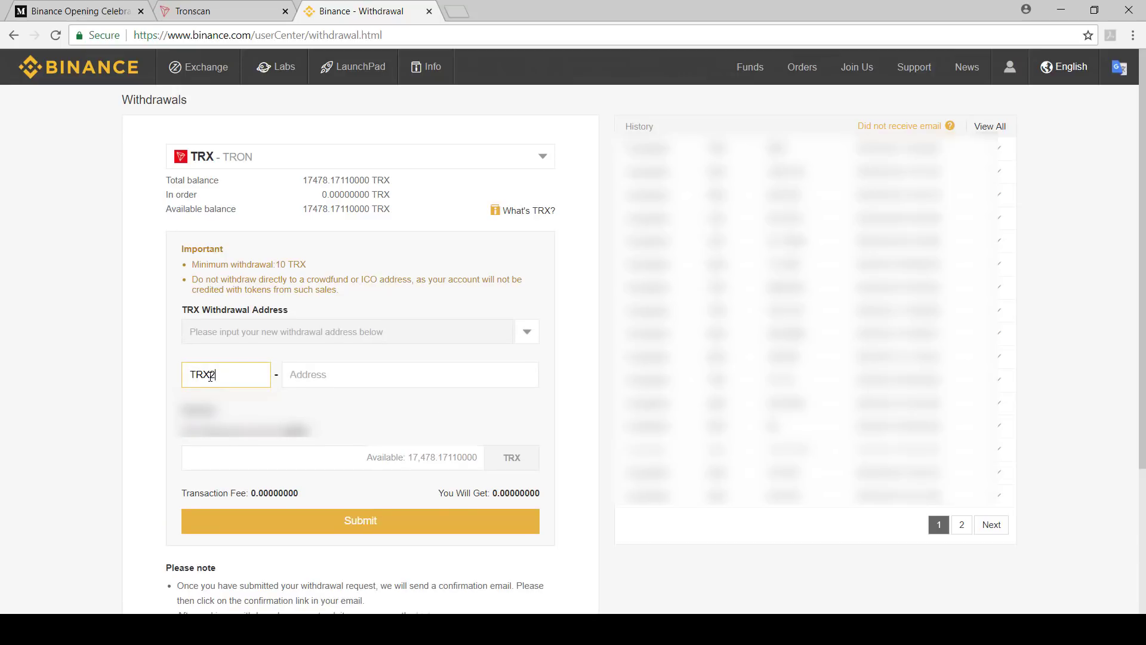
{"action": "key", "text": "Tab"}
{"action": "key", "text": "ctrl+v"}
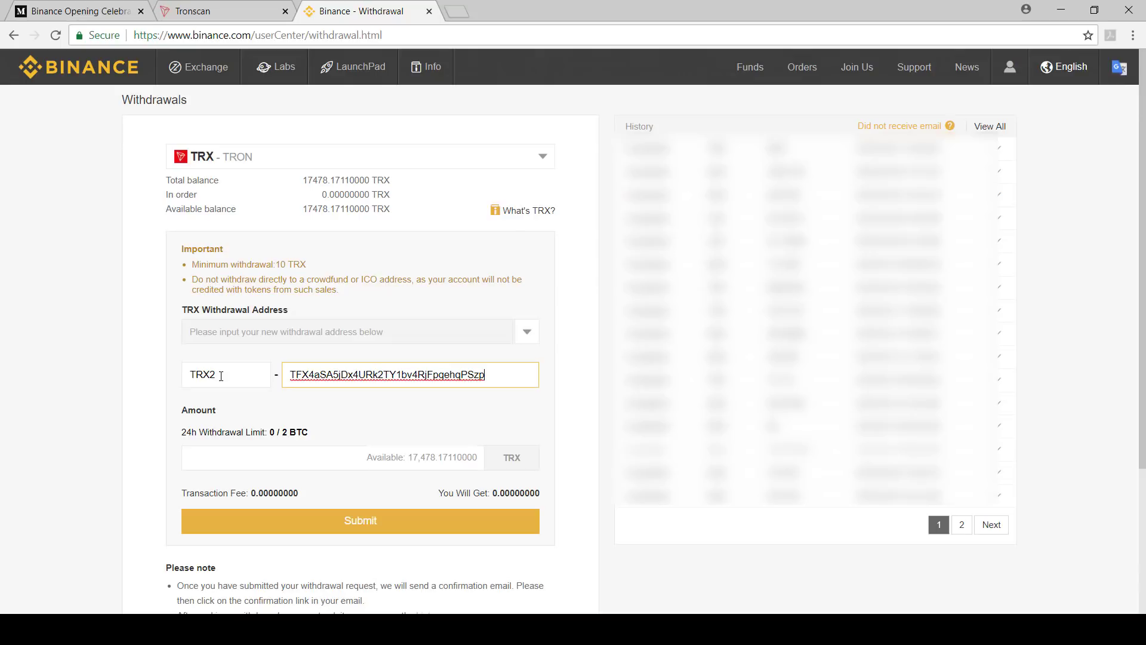
Step: Check the address against Tronscan, then enter 2000 as the TRX withdrawal amount
{"action": "left_click", "coordinate": [173, 9]}
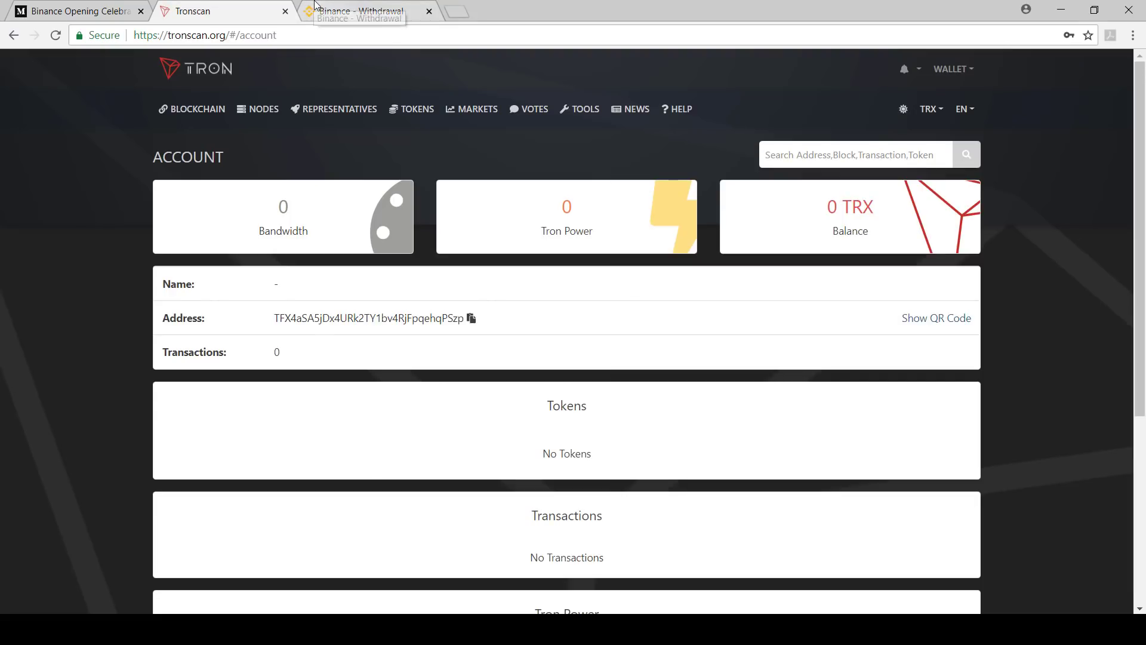
{"action": "left_click", "coordinate": [314, 5]}
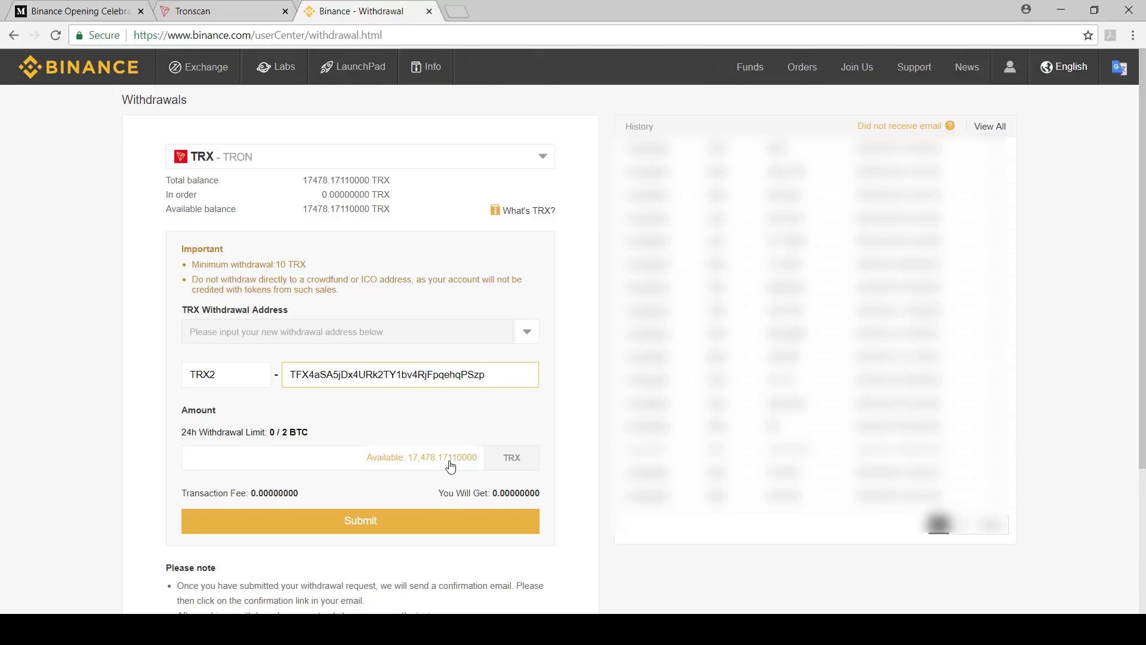
{"action": "left_click", "coordinate": [356, 459]}
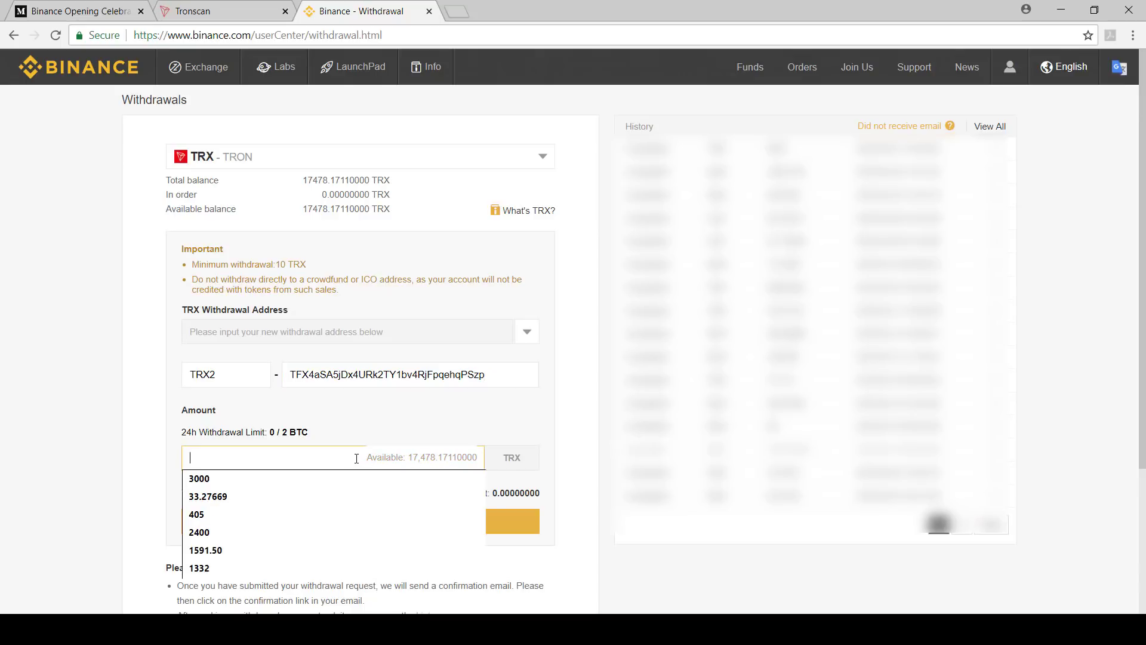
{"action": "type", "text": "2000"}
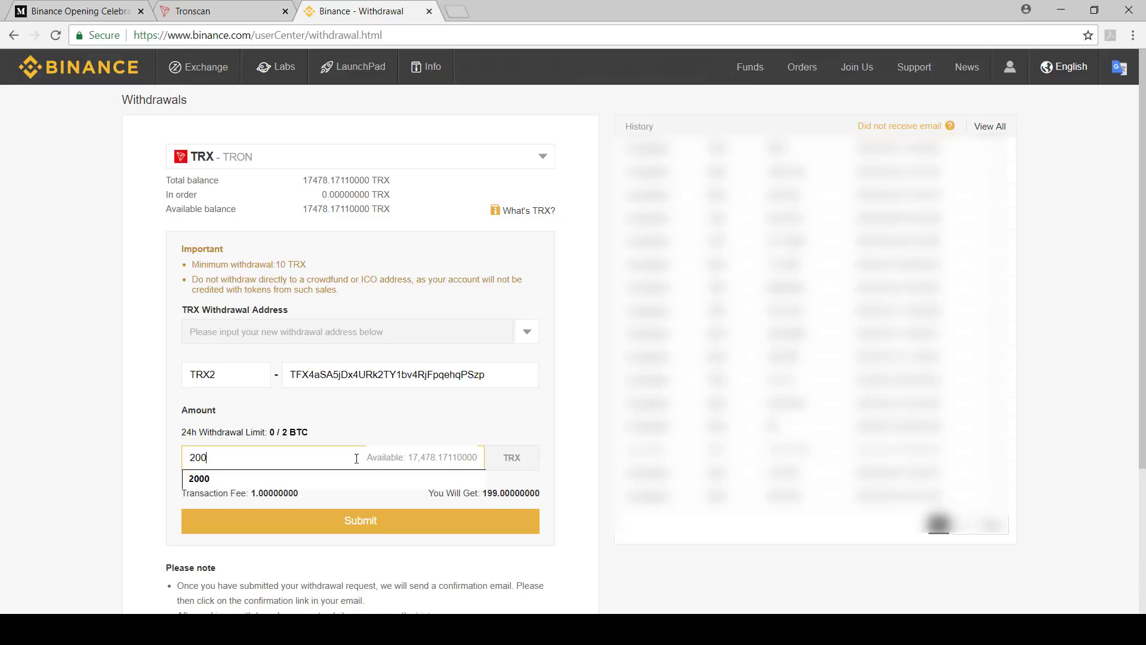
{"action": "left_click", "coordinate": [90, 470]}
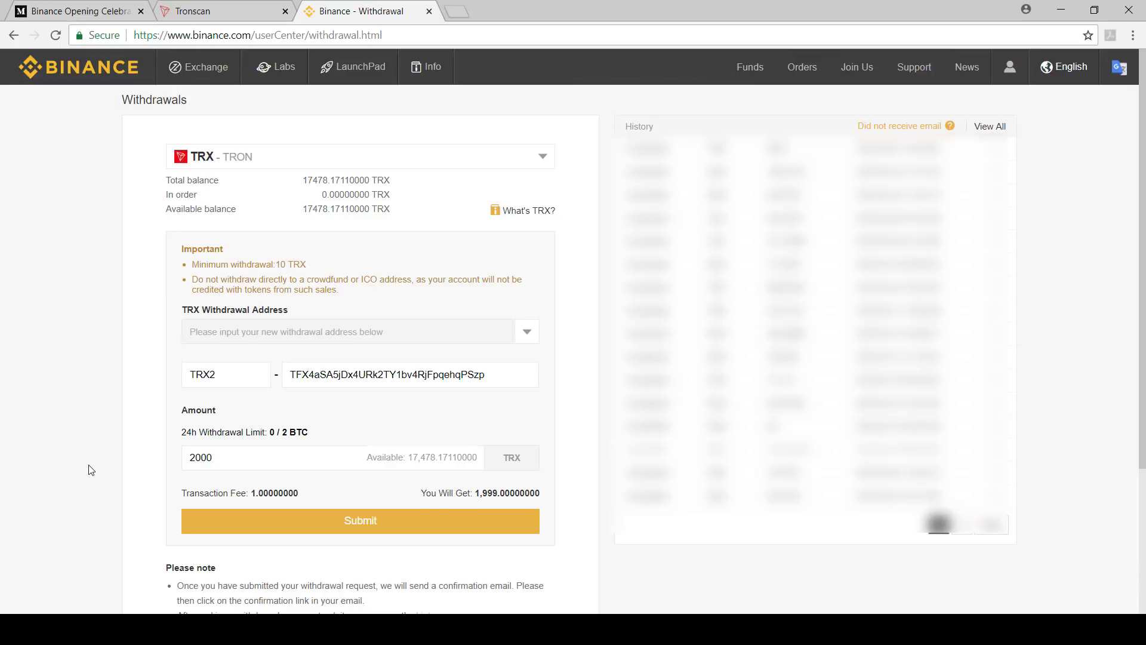
Step: Submit the 2000 TRX withdrawal and enter the SMS verification code
{"action": "left_click", "coordinate": [330, 529]}
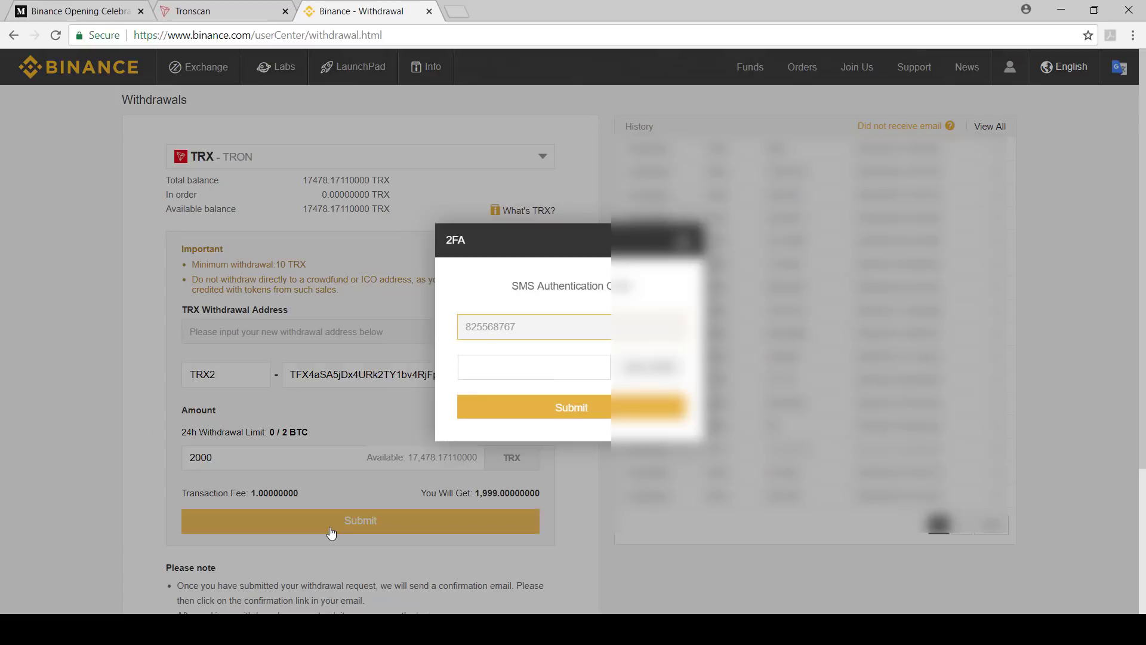
{"action": "left_click", "coordinate": [553, 366]}
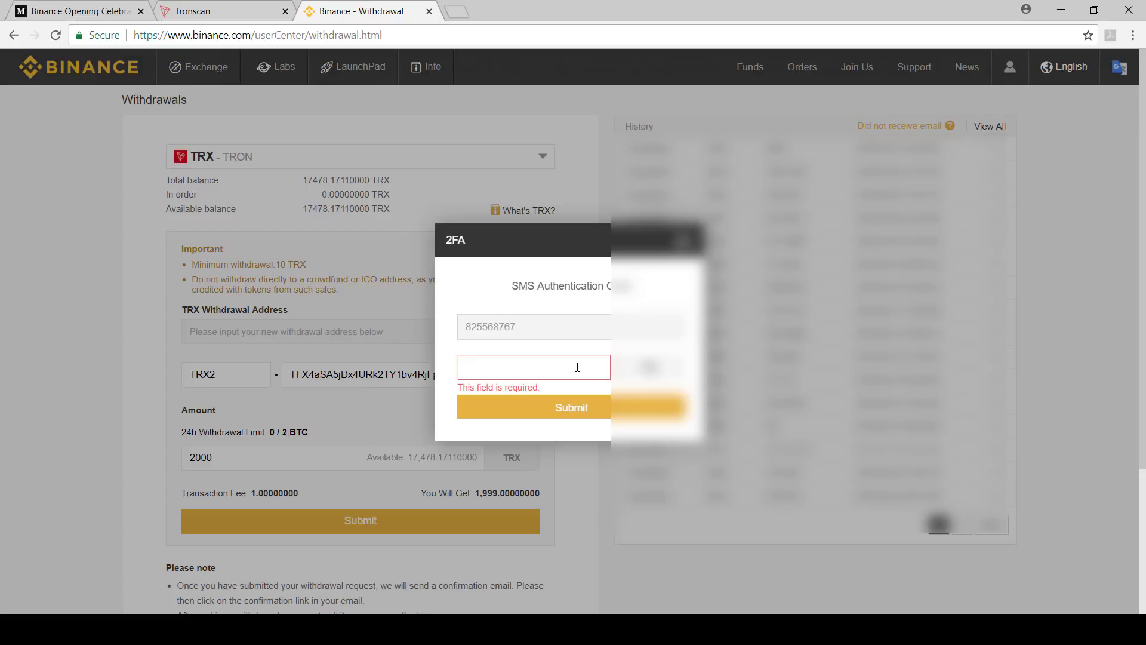
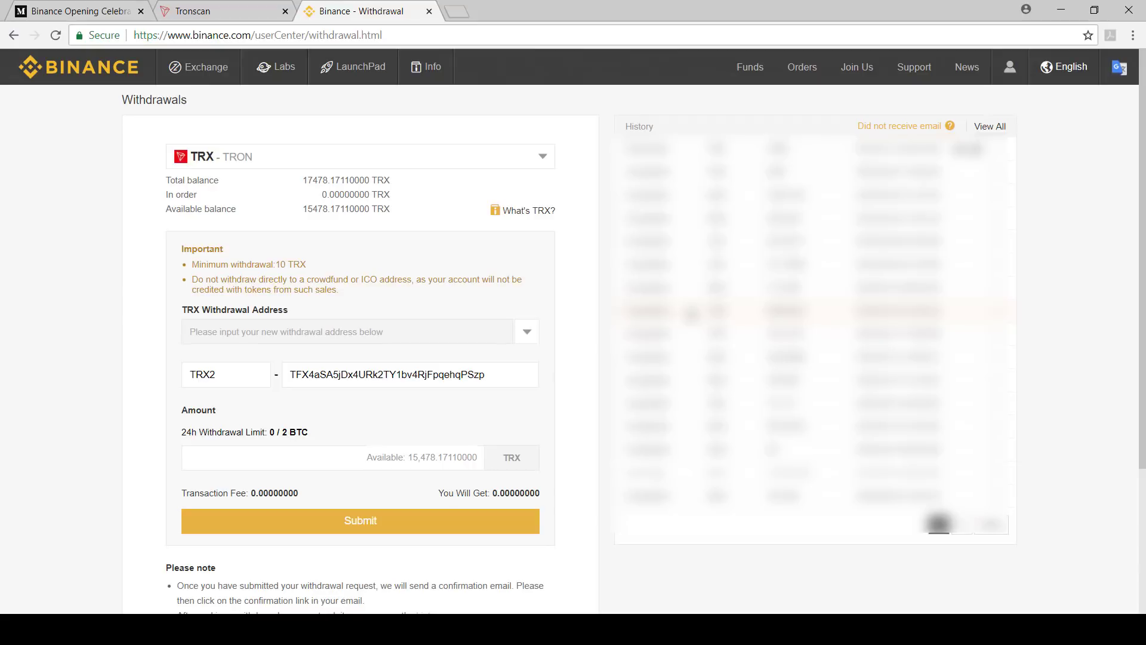
Step: Open Funds deposit history and switch to the Withdrawal tab showing the processing 1999 TRX
{"action": "mouse_move", "coordinate": [750, 66]}
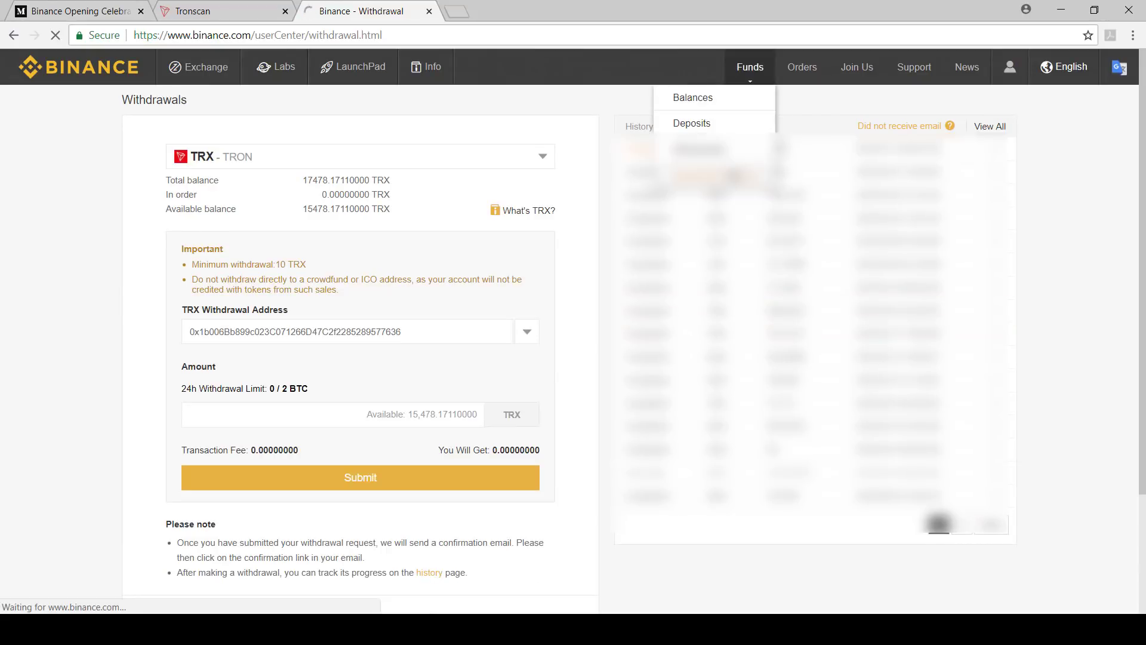
{"action": "left_click", "coordinate": [692, 120]}
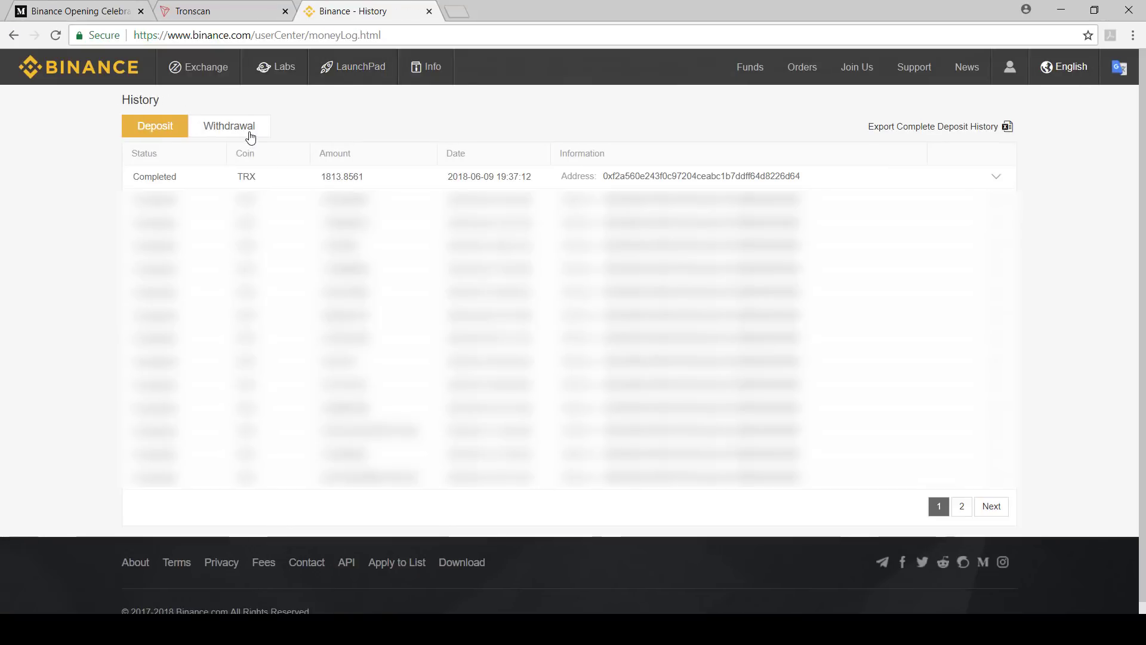
{"action": "left_click", "coordinate": [248, 133]}
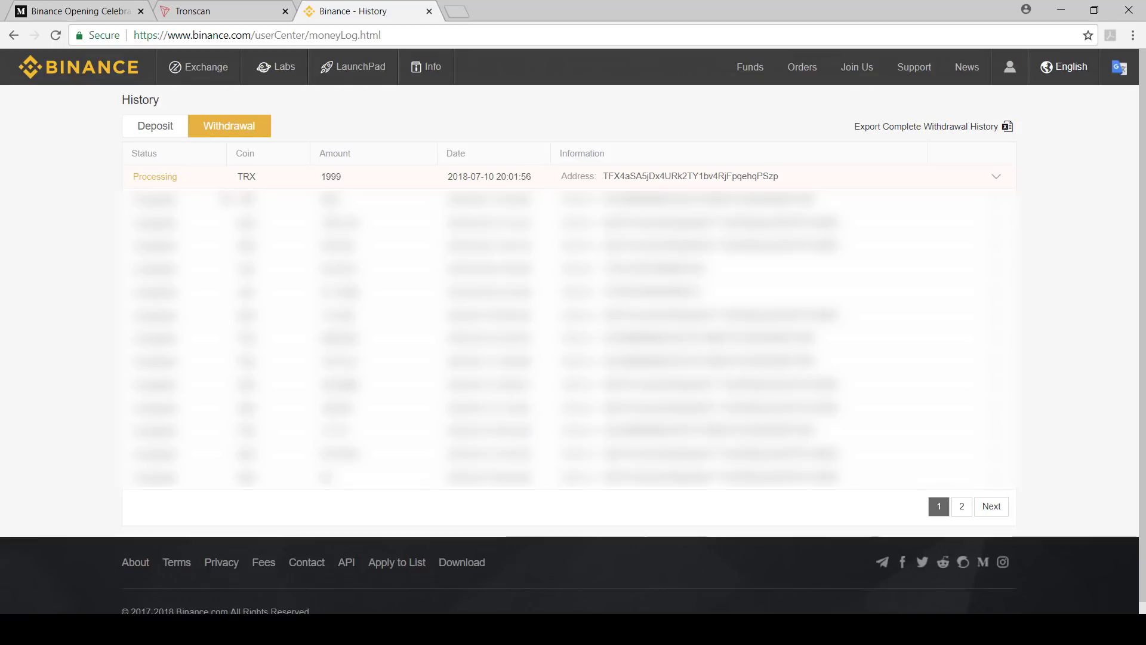
Step: Check the Tronscan wallet's notification confirming the received TRX funds
{"action": "left_click", "coordinate": [203, 15]}
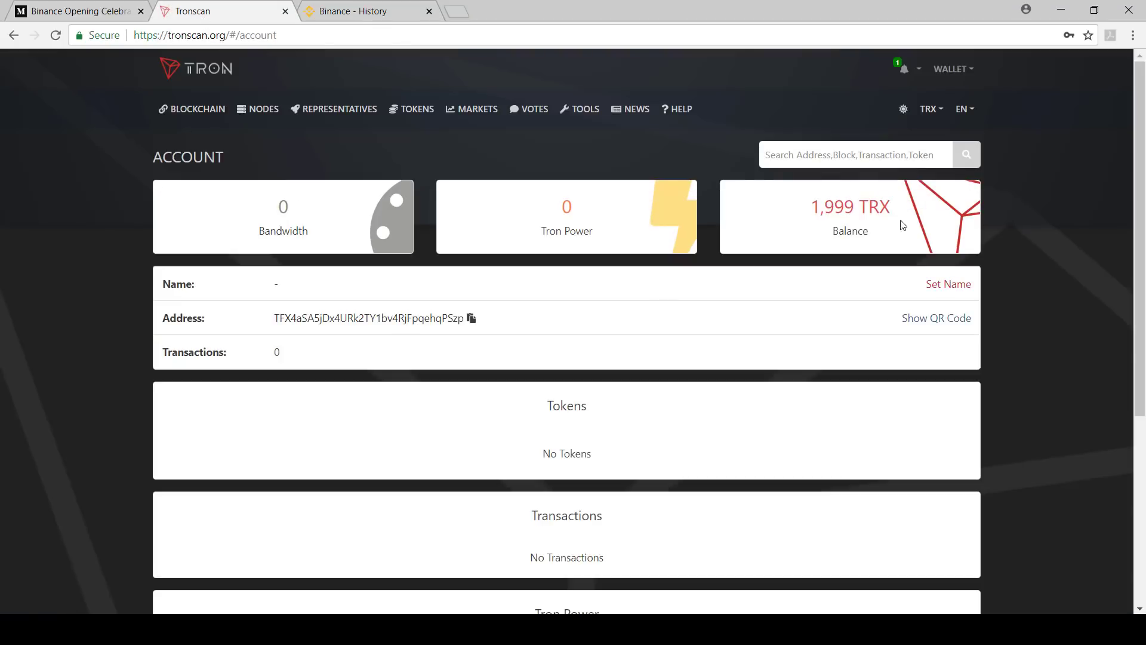
{"action": "left_click", "coordinate": [923, 71]}
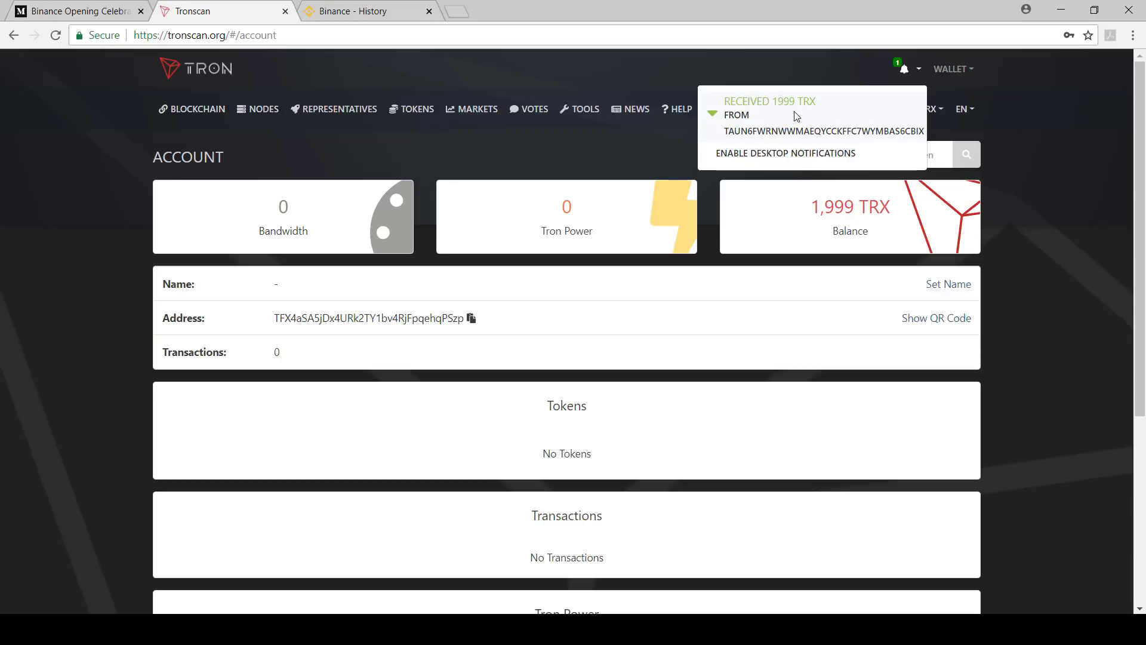
{"action": "left_click", "coordinate": [585, 154]}
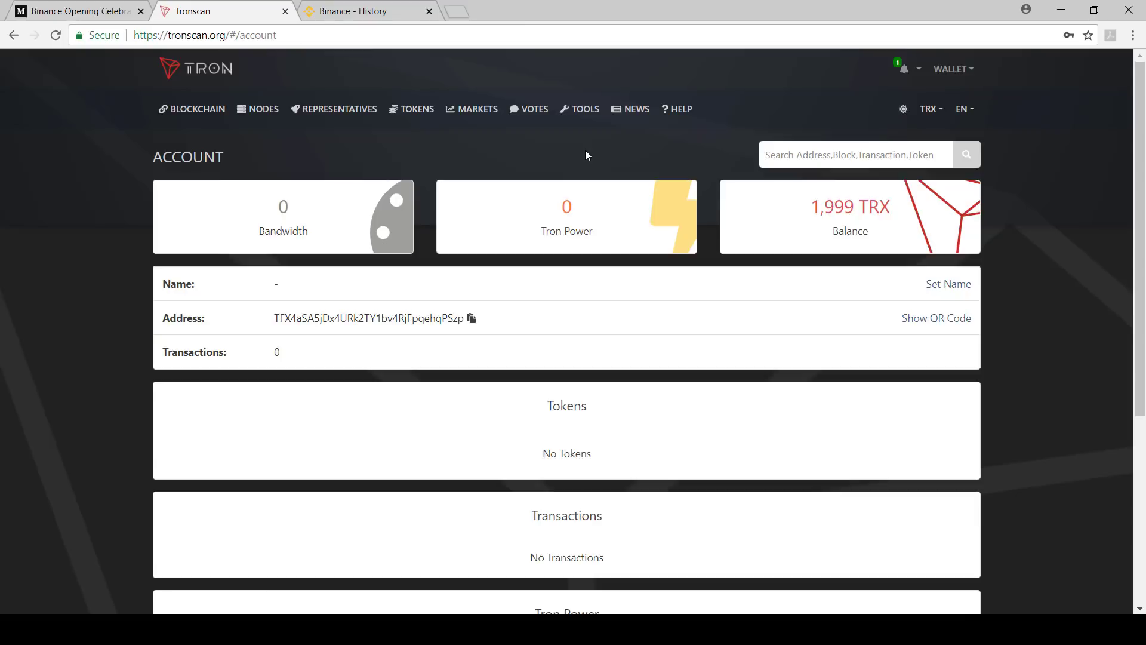
Step: Freeze 1999 TRX for Tron Power, accepting the 3-day freeze terms
{"action": "scroll", "coordinate": [585, 156], "scroll_direction": "down", "scroll_amount": 5}
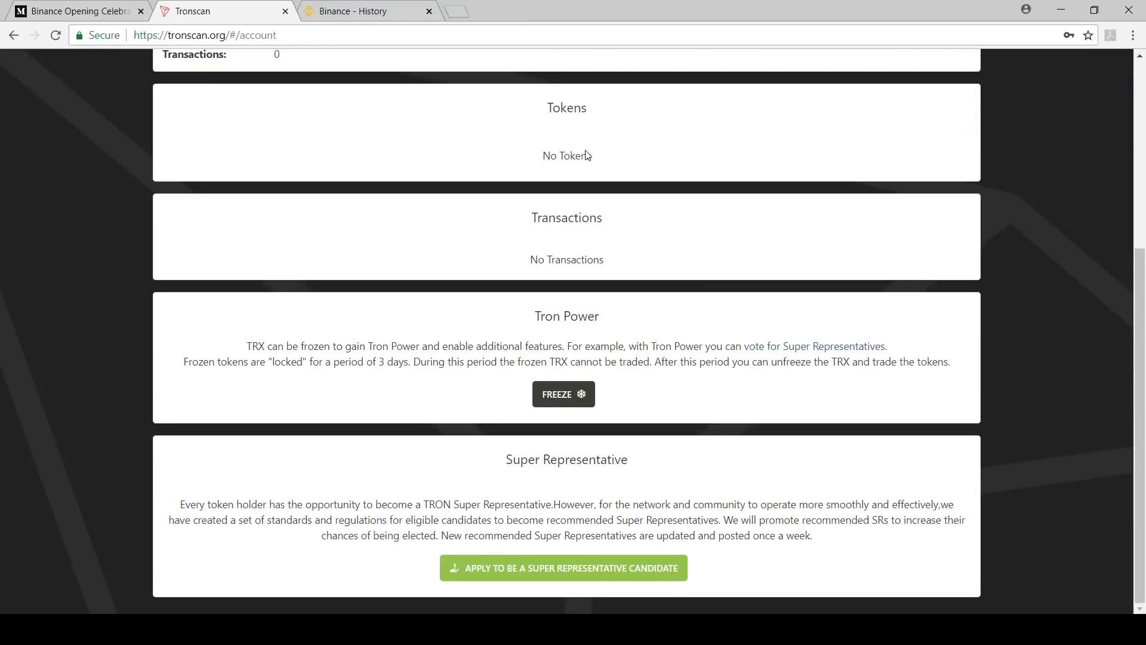
{"action": "left_click", "coordinate": [570, 400]}
{"action": "left_click", "coordinate": [526, 333]}
{"action": "type", "text": "1999"}
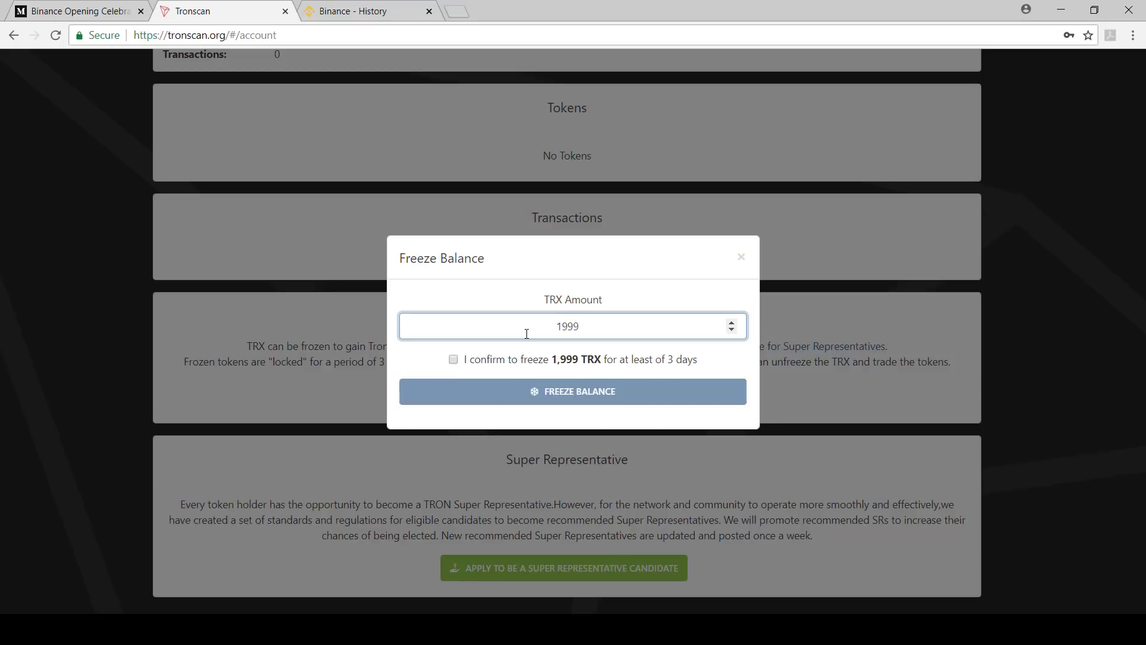
{"action": "left_click", "coordinate": [453, 360]}
{"action": "left_click", "coordinate": [528, 398]}
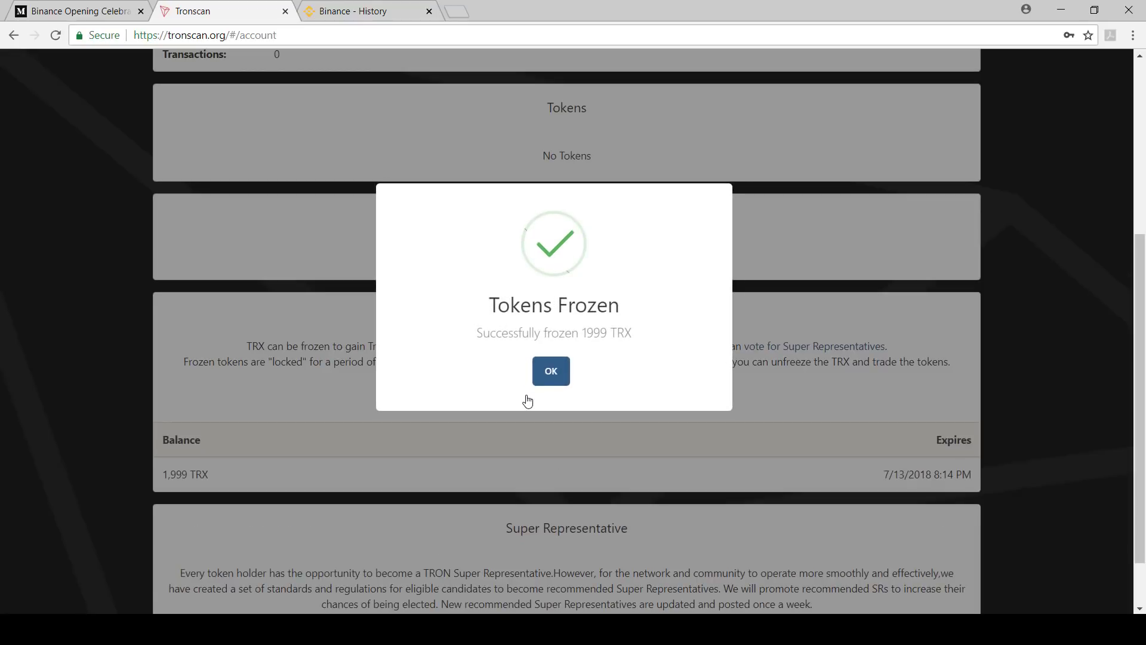
{"action": "left_click", "coordinate": [546, 372]}
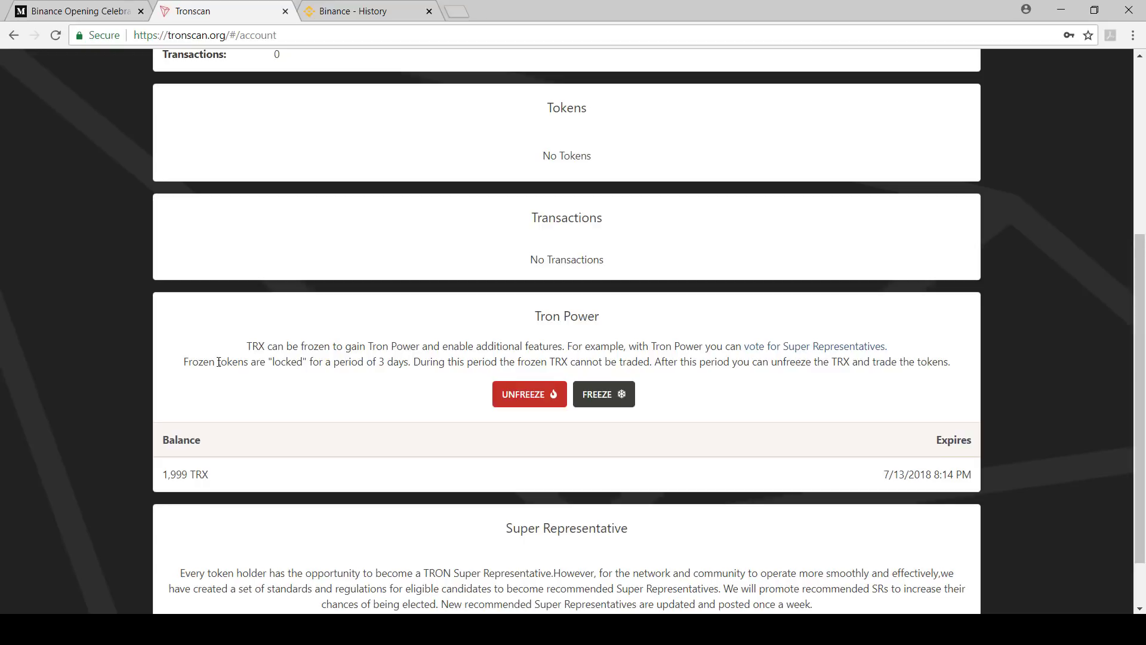
{"action": "left_click_drag", "start_coordinate": [190, 363], "coordinate": [275, 366]}
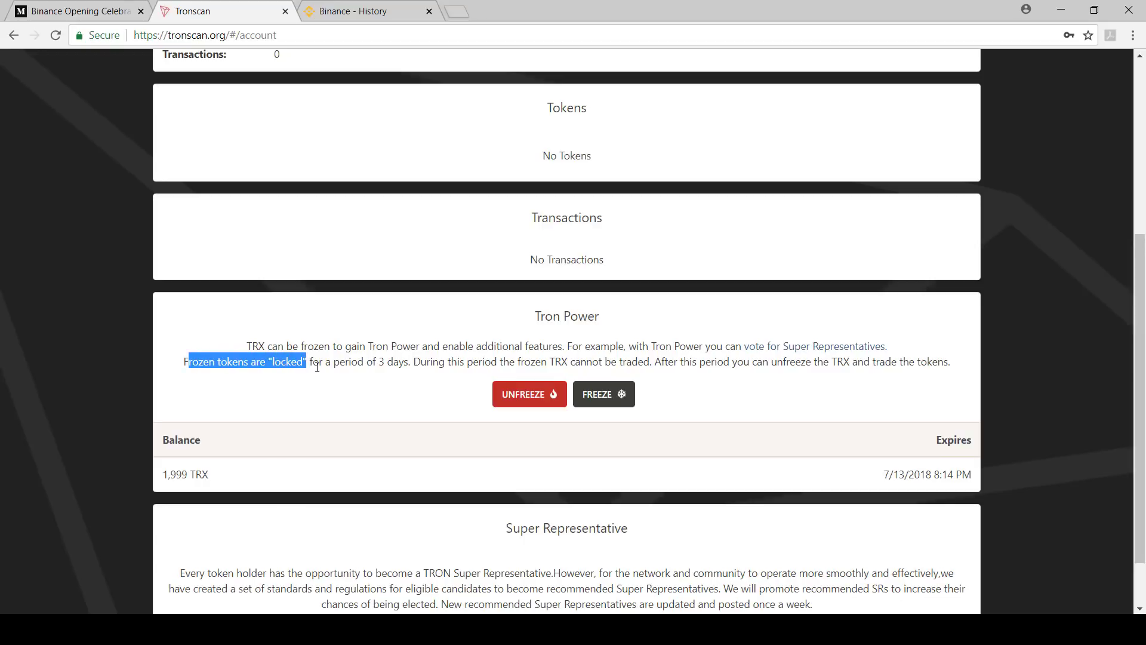
{"action": "left_click_drag", "start_coordinate": [321, 367], "coordinate": [403, 365]}
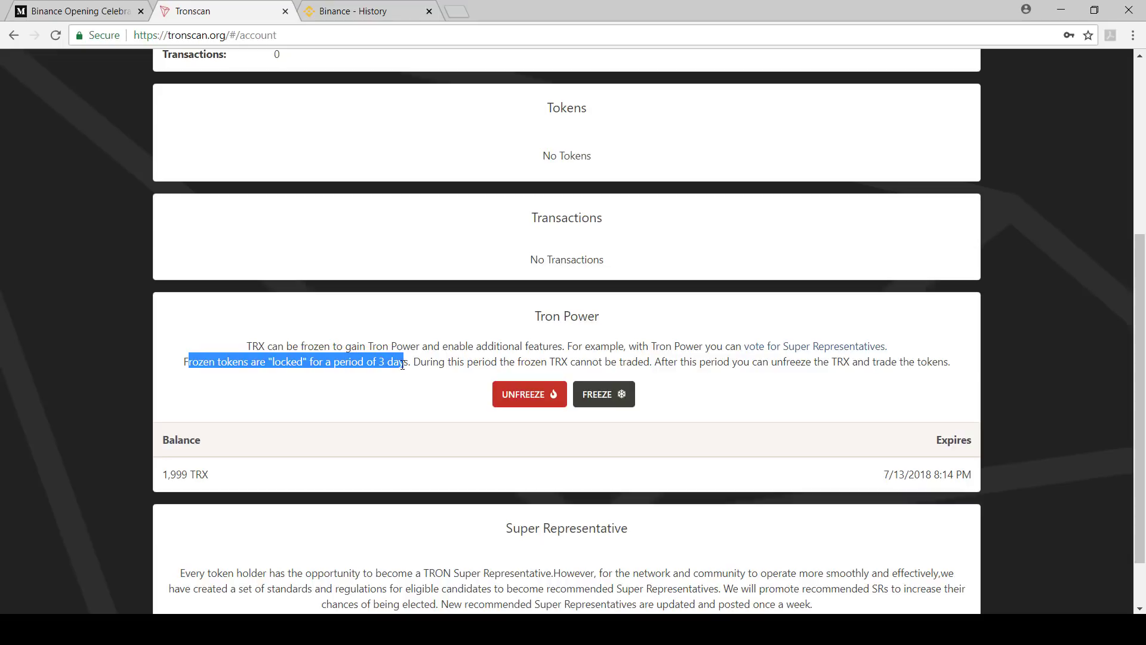
{"action": "scroll", "coordinate": [403, 364], "scroll_direction": "up", "scroll_amount": 5}
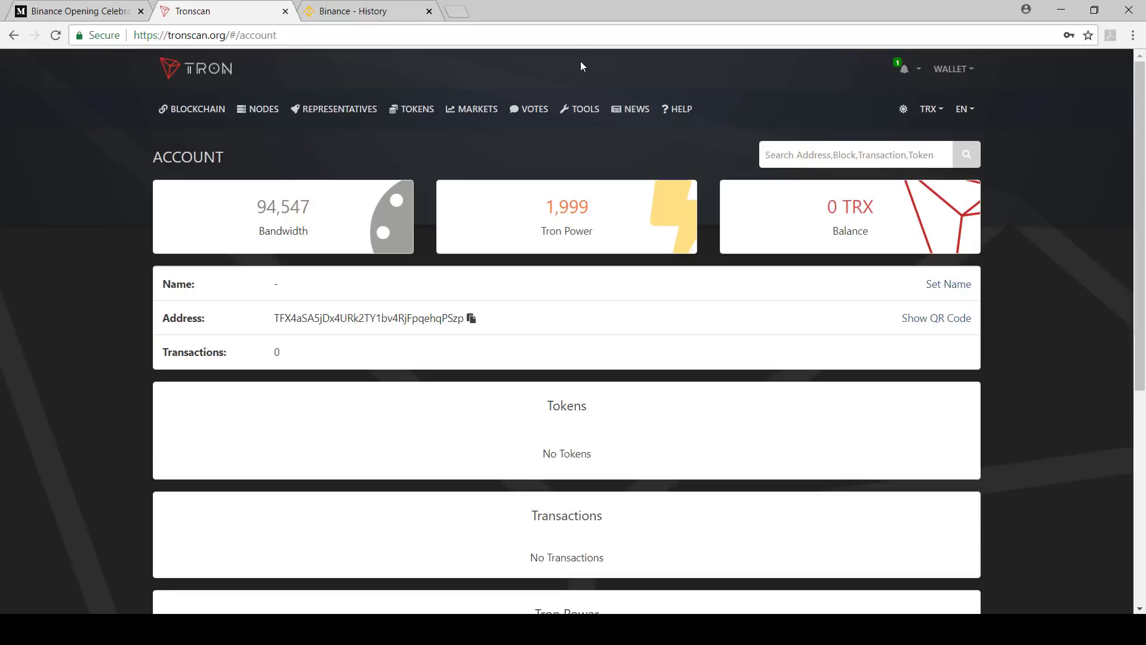
Step: Start voting from the Votes page and browse the representative list with 1,999 votes available
{"action": "left_click", "coordinate": [542, 108]}
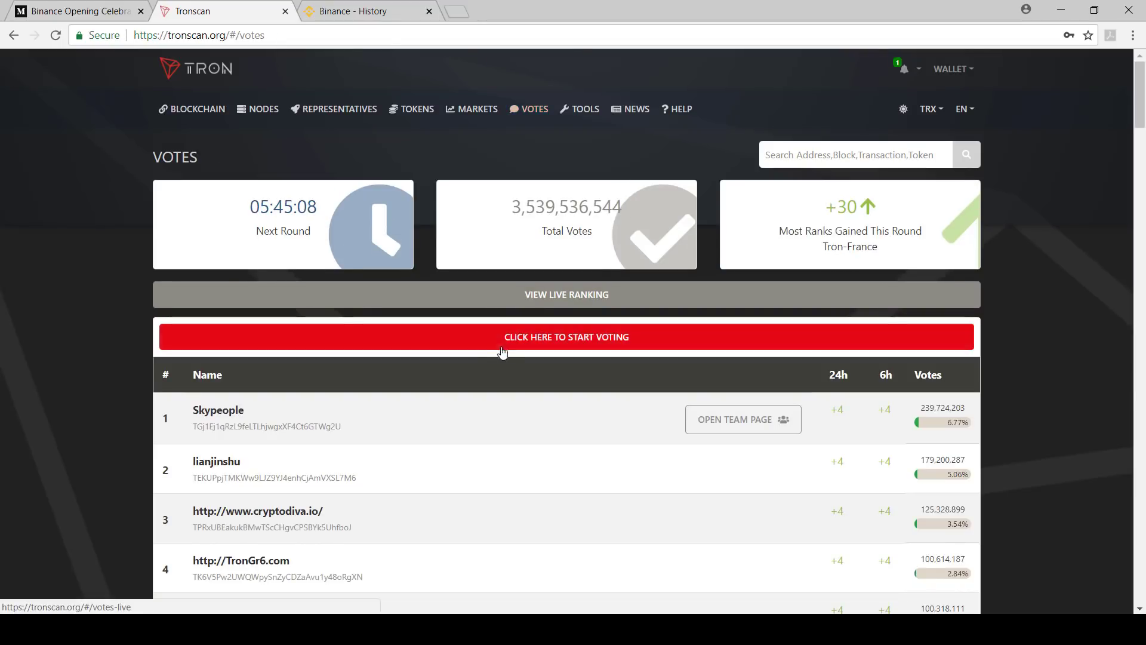
{"action": "left_click", "coordinate": [509, 337]}
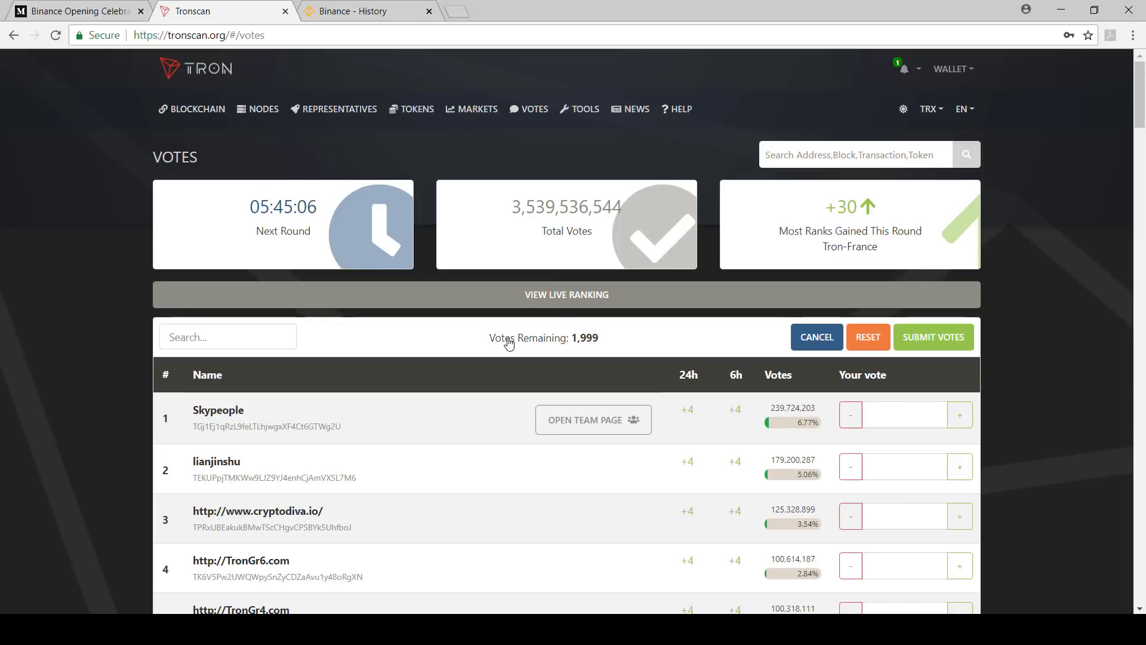
{"action": "scroll", "coordinate": [508, 343], "scroll_direction": "down", "scroll_amount": 10}
{"action": "scroll", "coordinate": [508, 343], "scroll_direction": "down", "scroll_amount": 5}
{"action": "scroll", "coordinate": [508, 343], "scroll_direction": "up", "scroll_amount": 15}
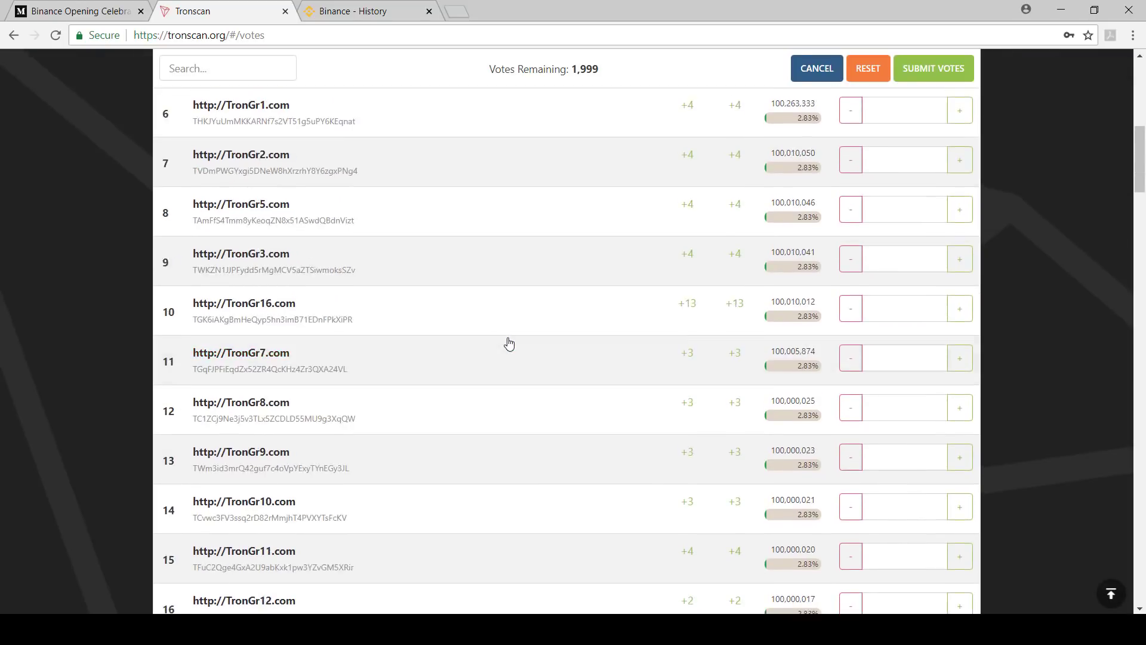
{"action": "scroll", "coordinate": [508, 342], "scroll_direction": "down", "scroll_amount": 15}
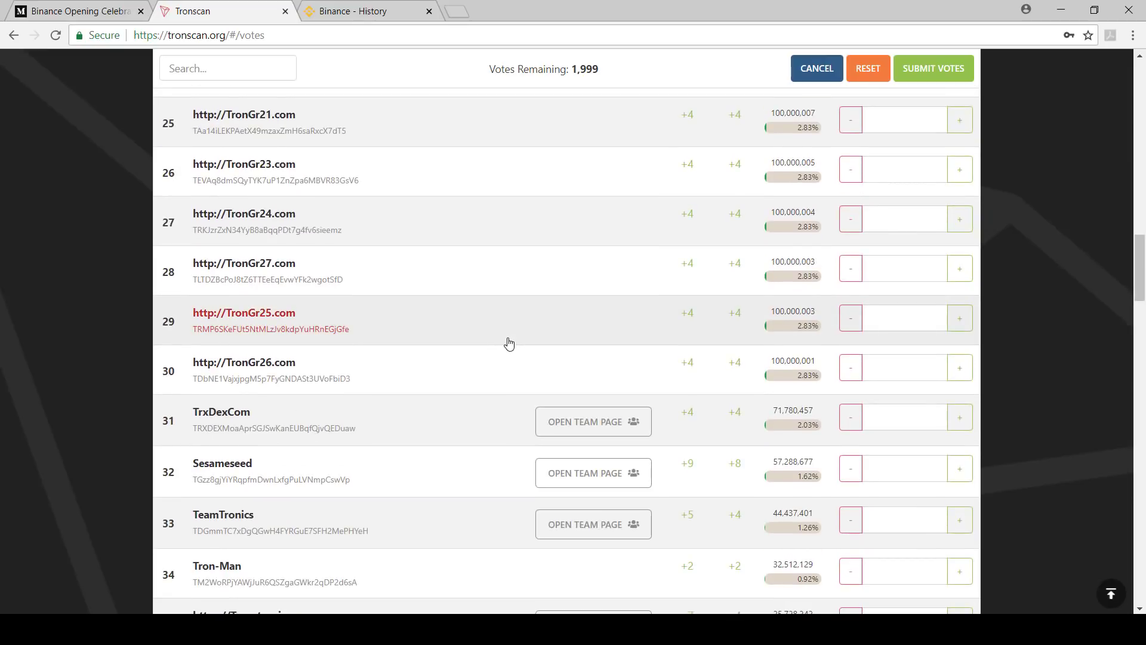
{"action": "scroll", "coordinate": [509, 342], "scroll_direction": "down", "scroll_amount": 5}
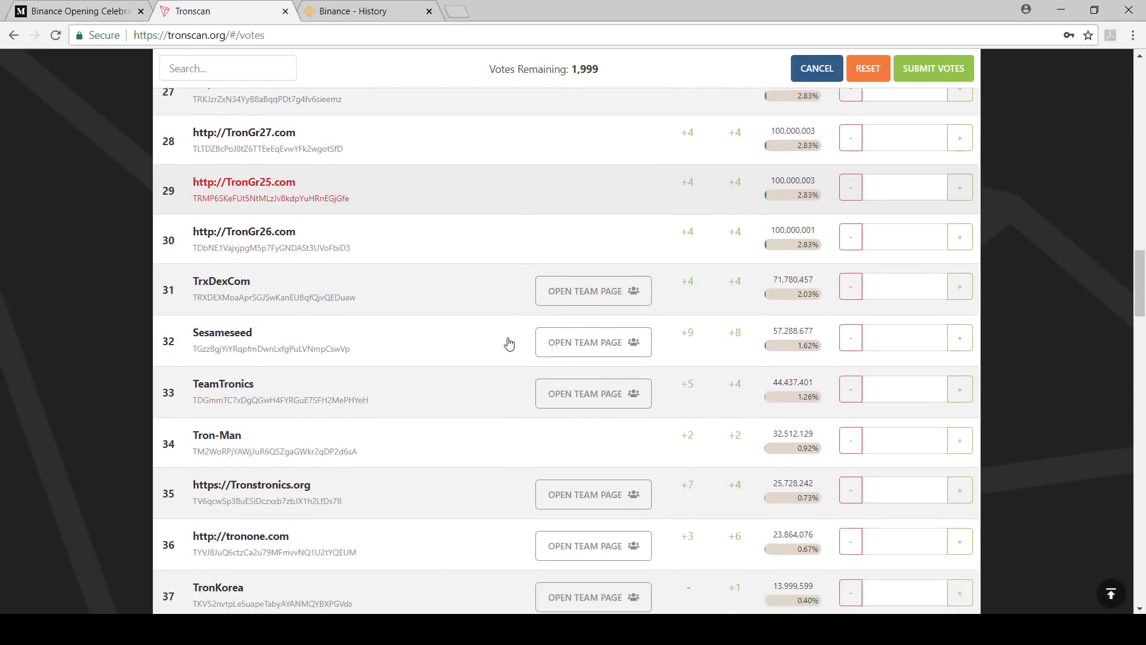
{"action": "scroll", "coordinate": [508, 343], "scroll_direction": "down", "scroll_amount": 4}
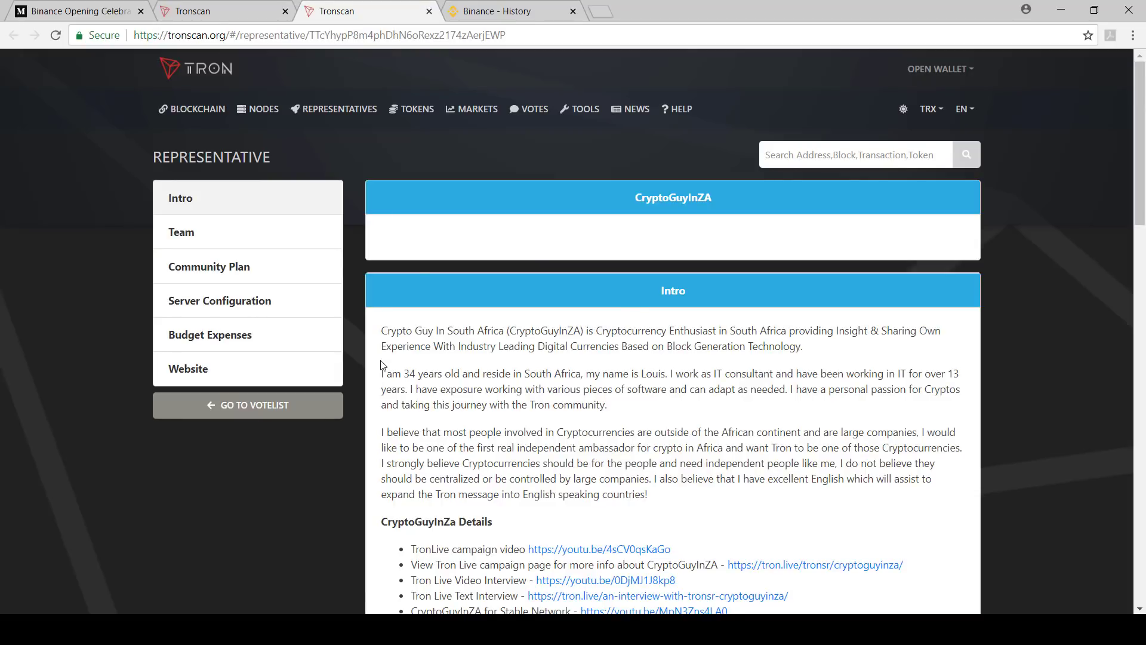
Step: Read CryptoGuyInZA's Intro and rewards plan: 75% to voters, 5% to development
{"action": "scroll", "coordinate": [382, 365], "scroll_direction": "down", "scroll_amount": 8}
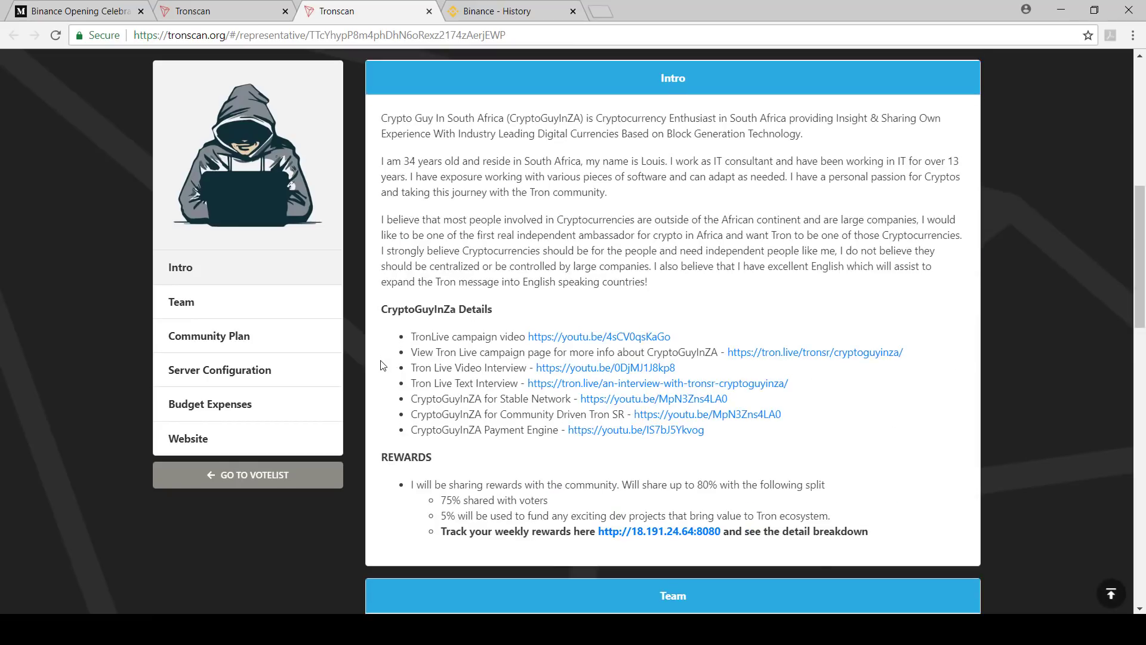
{"action": "scroll", "coordinate": [383, 365], "scroll_direction": "down", "scroll_amount": 8}
{"action": "scroll", "coordinate": [383, 366], "scroll_direction": "up", "scroll_amount": 16}
{"action": "scroll", "coordinate": [383, 365], "scroll_direction": "down", "scroll_amount": 8}
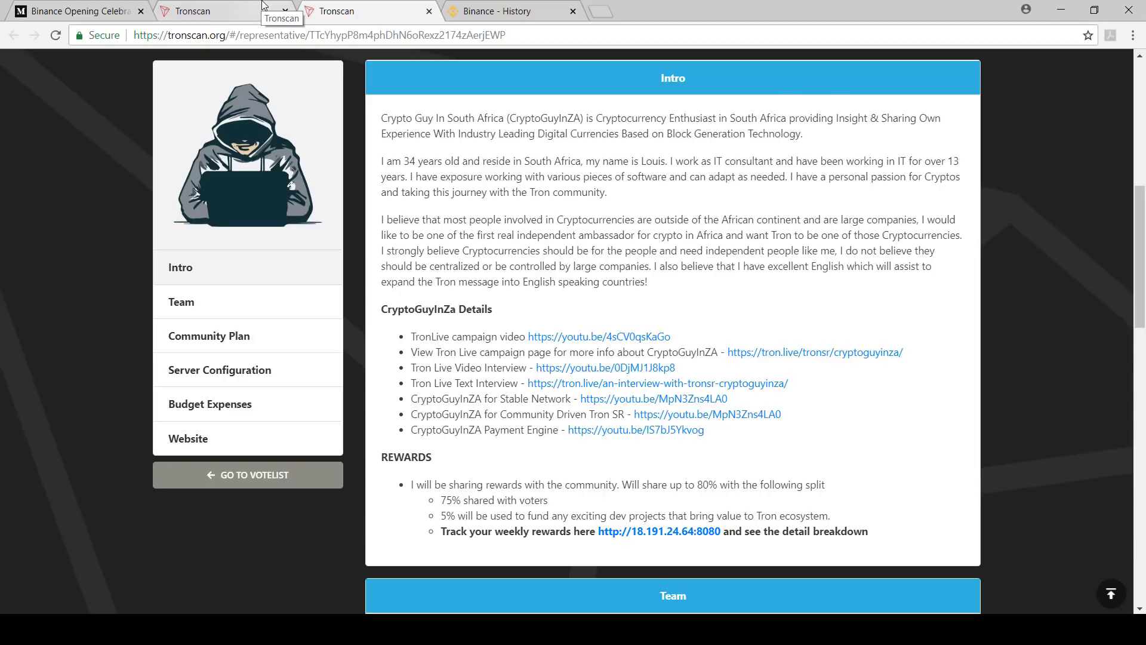
Step: Glance at the Binance Opening Celebration article, then return to the Tronscan votes list
{"action": "left_click", "coordinate": [263, 5]}
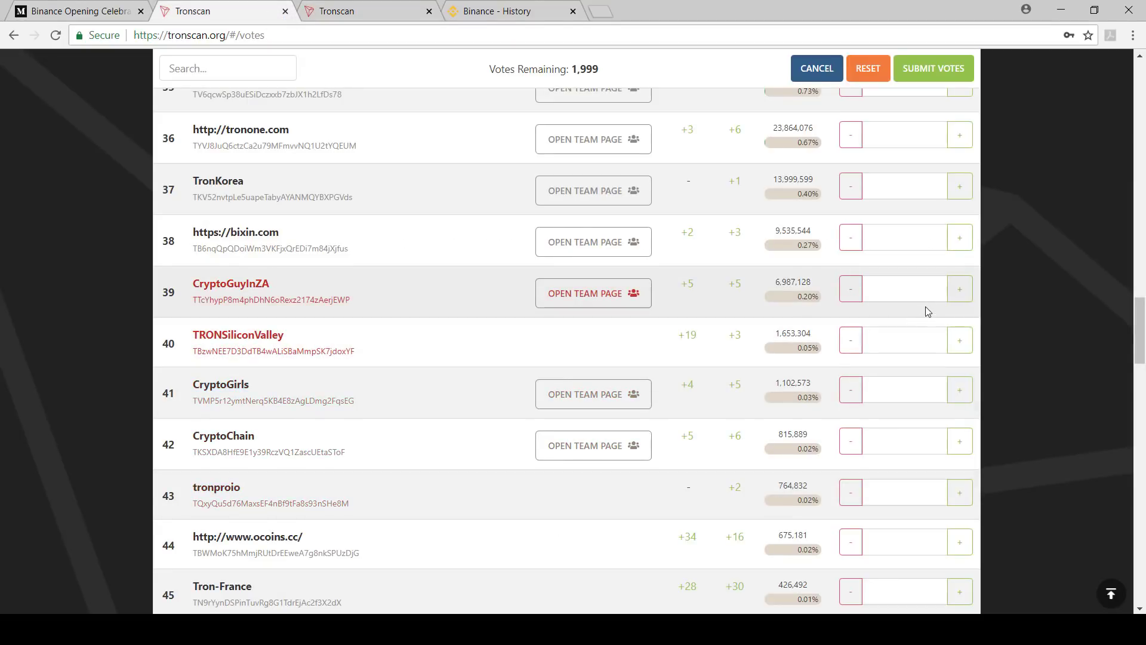
{"action": "left_click", "coordinate": [87, 7]}
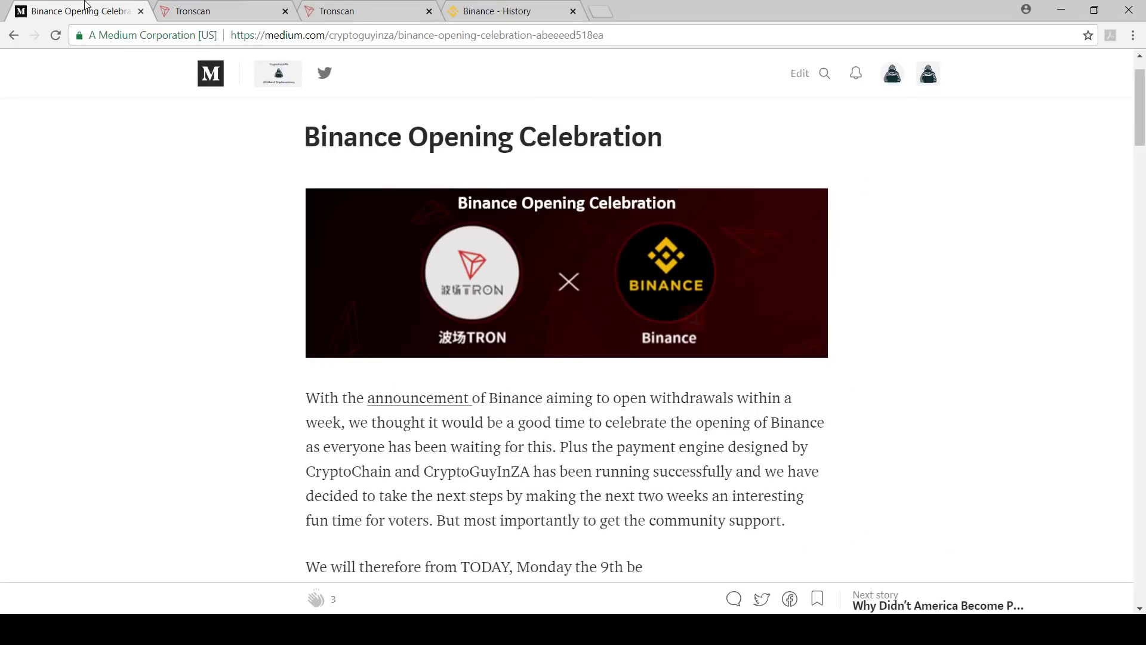
{"action": "left_click", "coordinate": [174, 6]}
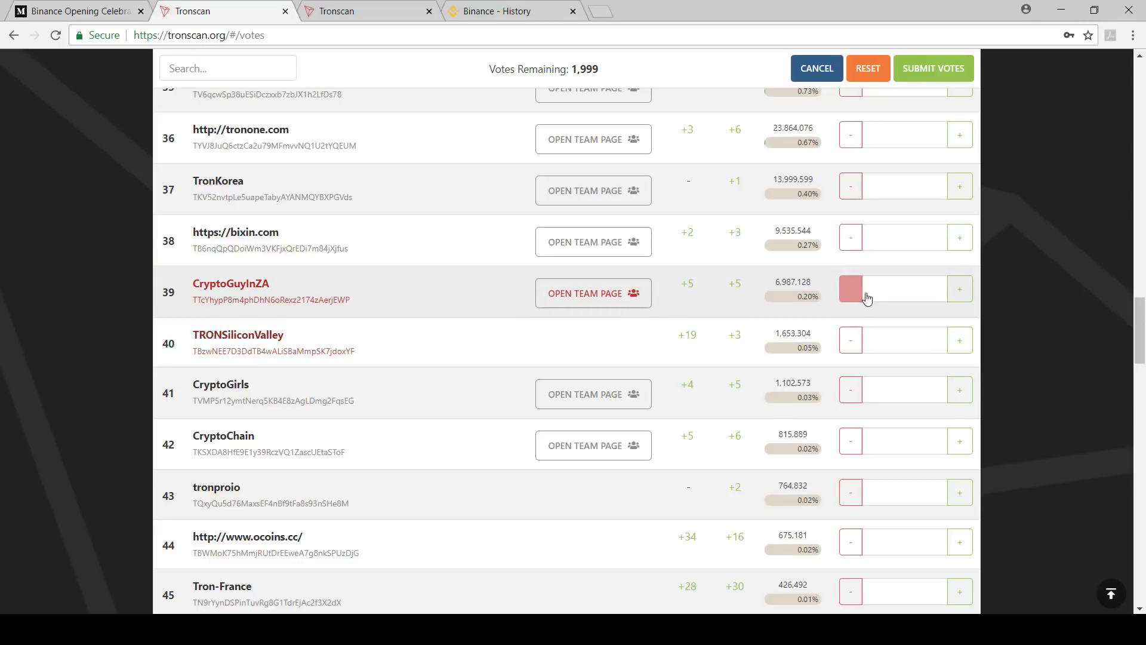
Step: Enter 1000 votes for CryptoGuyInZA and 999 for CryptoChain, and submit the allocation
{"action": "left_click", "coordinate": [886, 292]}
{"action": "type", "text": "1000"}
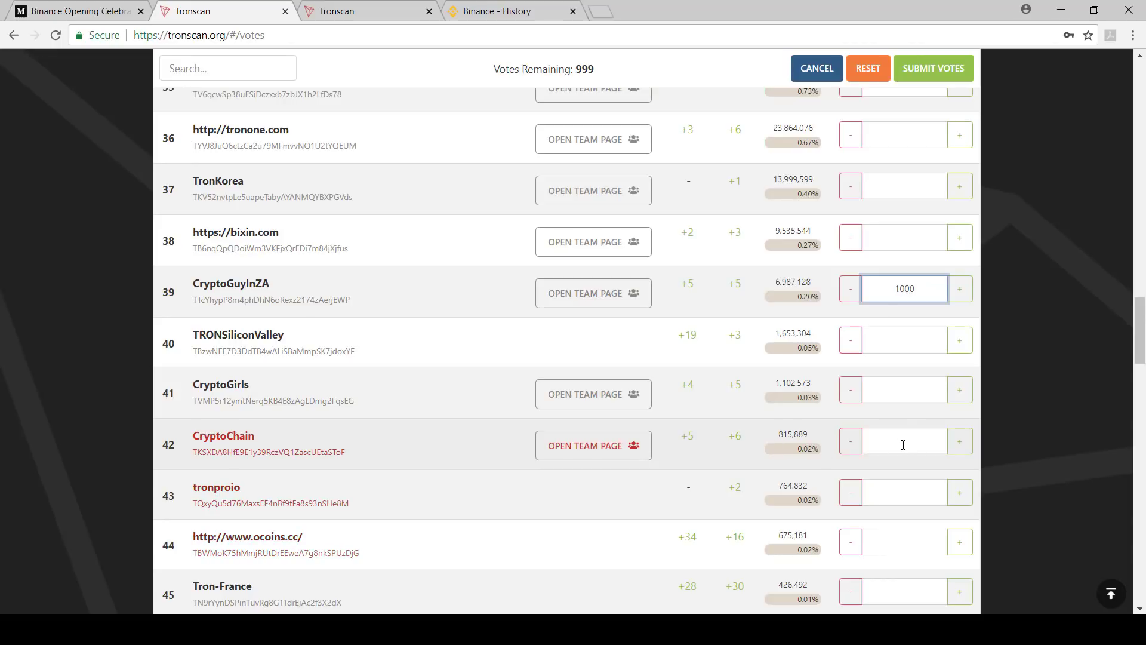
{"action": "left_click", "coordinate": [905, 444]}
{"action": "type", "text": "999"}
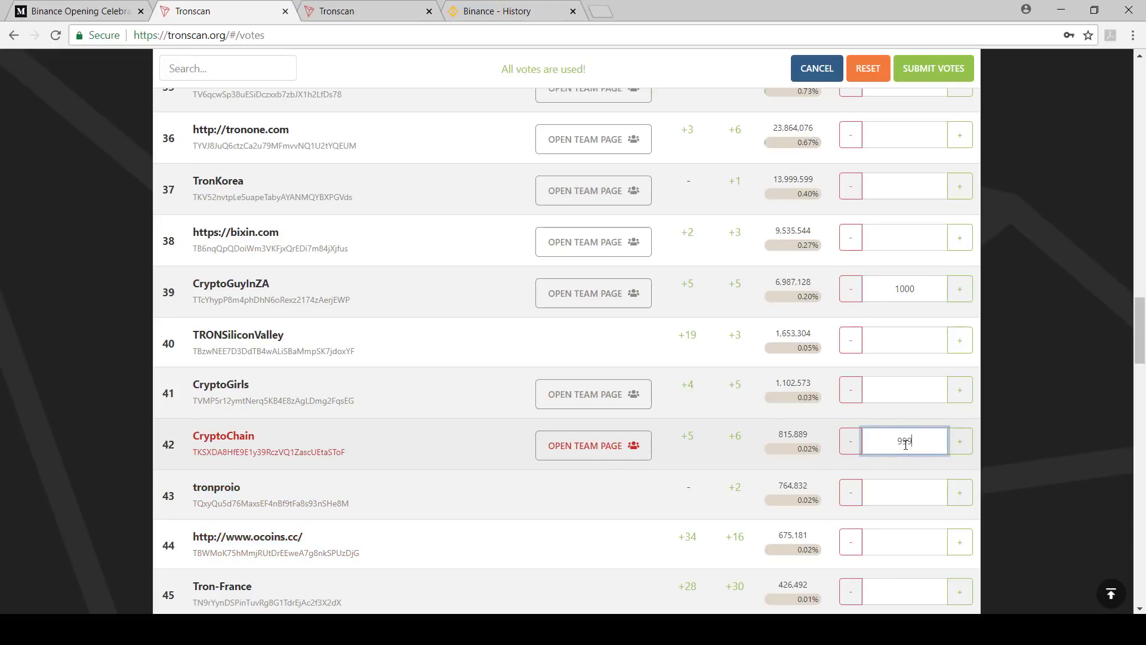
{"action": "left_click", "coordinate": [922, 81]}
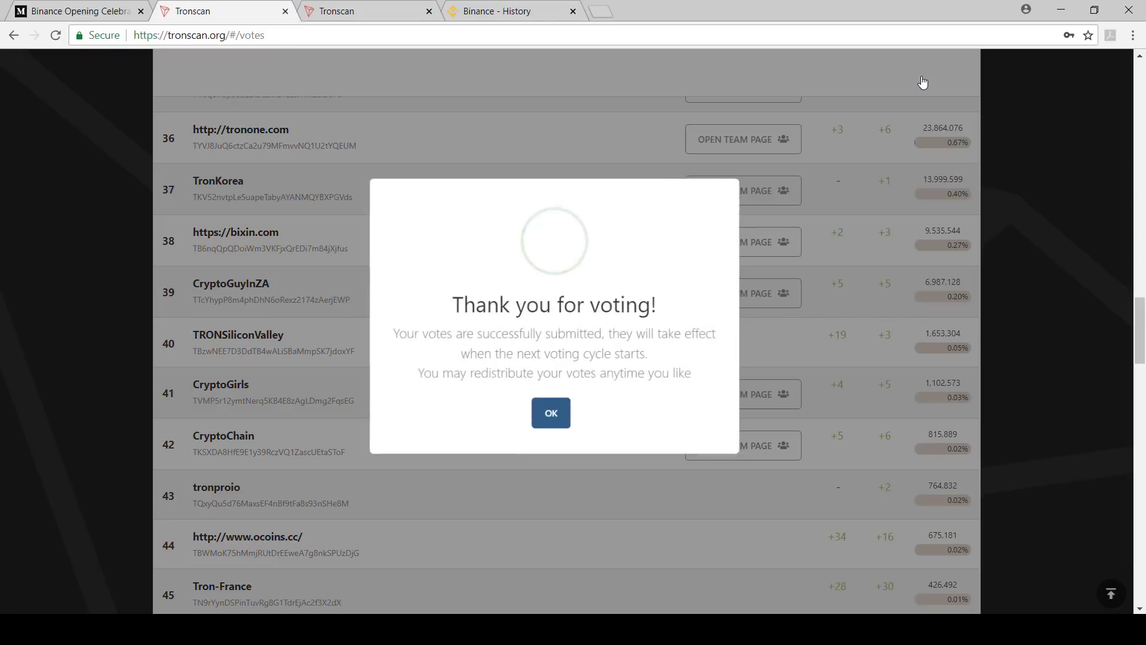